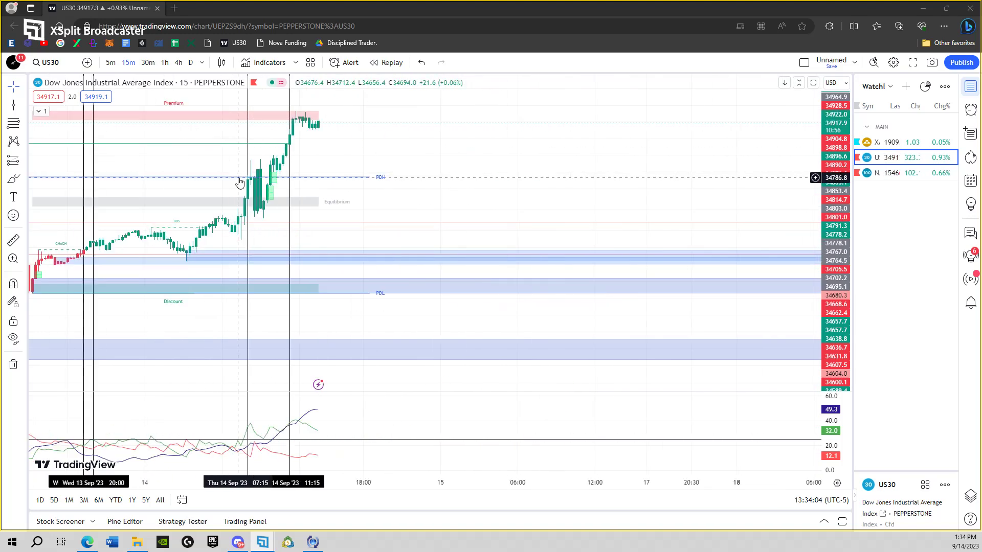
- Switch the US30 chart to 5-minute candles and frame the recent price action
left_click_drag(406, 130, 543, 230)
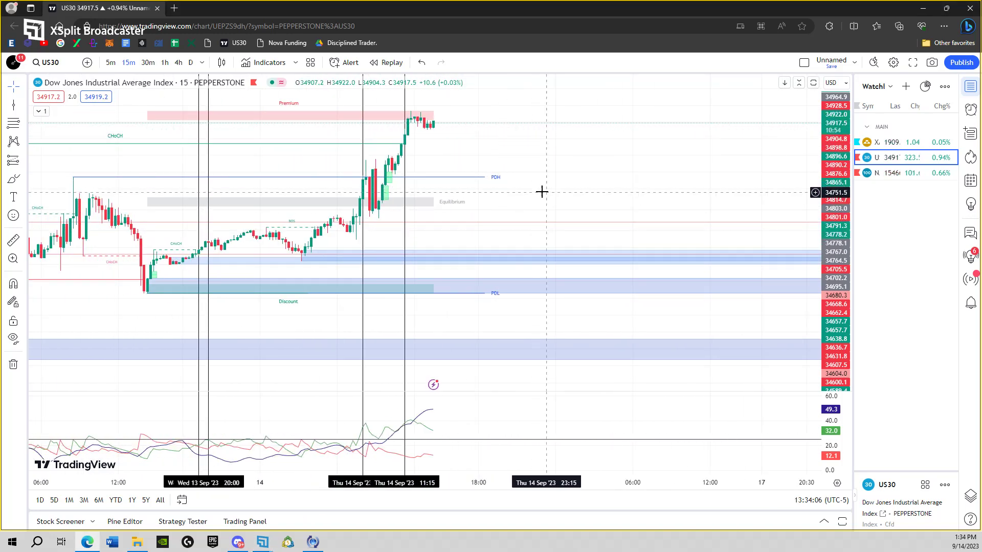
left_click(111, 63)
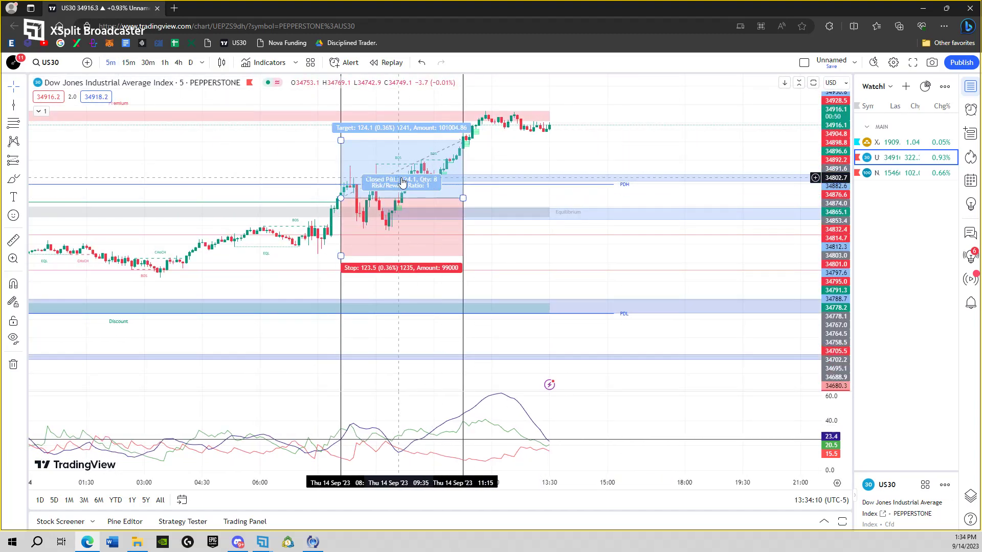
scroll(461, 192, "down", 3)
scroll(496, 204, "down", 3)
scroll(515, 221, "down", 3)
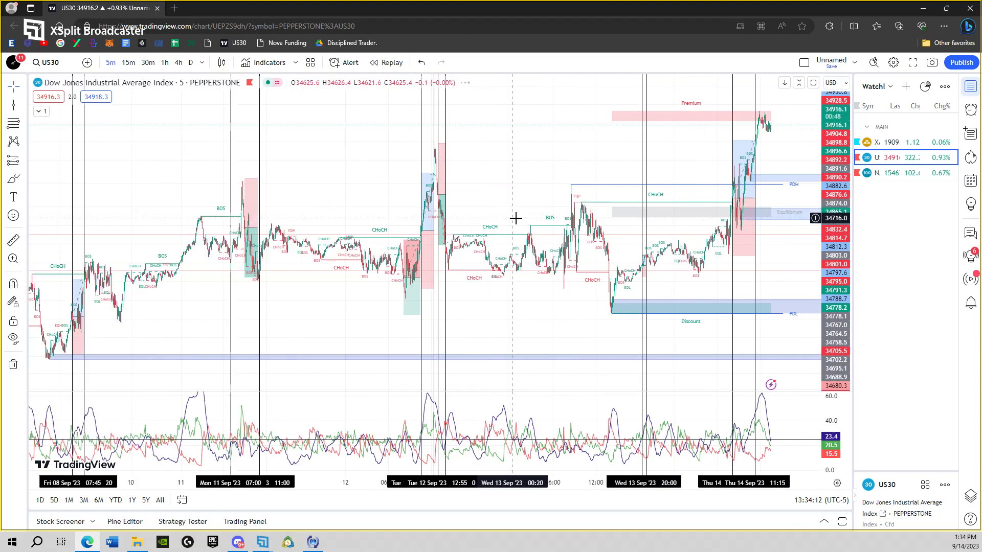
scroll(335, 208, "down", 2)
scroll(269, 207, "down", 2)
scroll(212, 208, "down", 2)
scroll(311, 221, "down", 1)
scroll(465, 208, "up", 3)
scroll(458, 228, "up", 2)
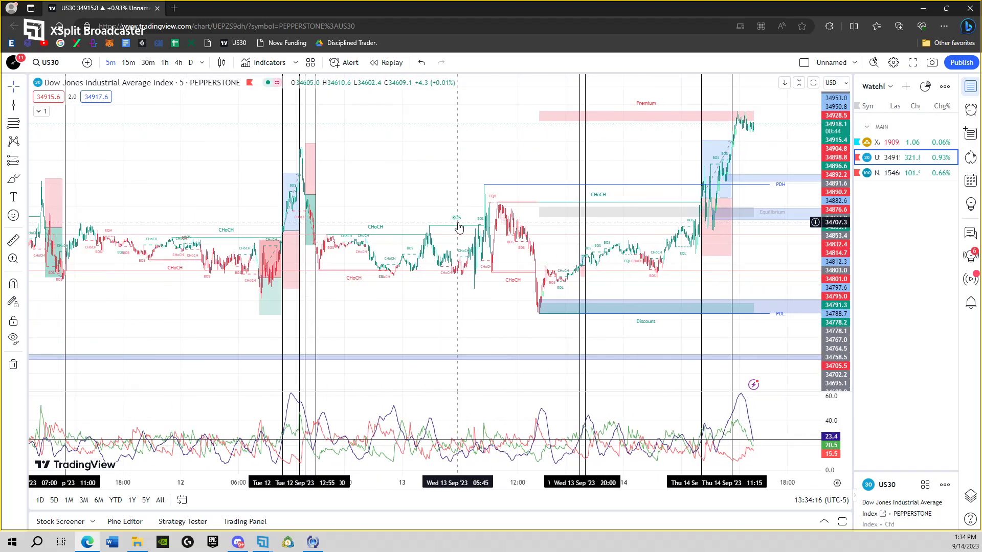
scroll(458, 228, "up", 3)
scroll(642, 233, "down", 2)
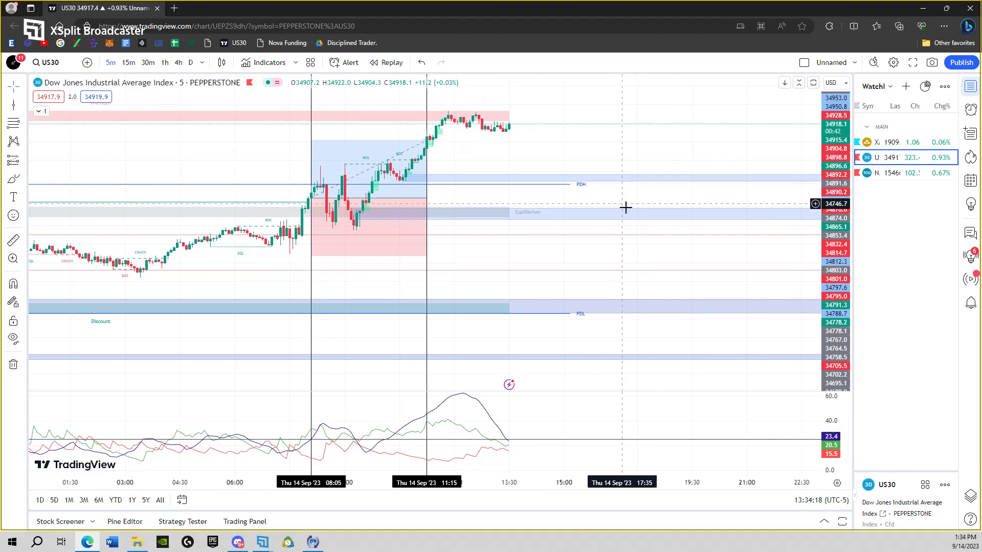
mouse_move(647, 233)
left_mouse_down()
mouse_move(680, 268)
mouse_move(612, 329)
mouse_move(505, 313)
mouse_move(712, 285)
mouse_move(701, 158)
mouse_move(667, 169)
left_mouse_up()
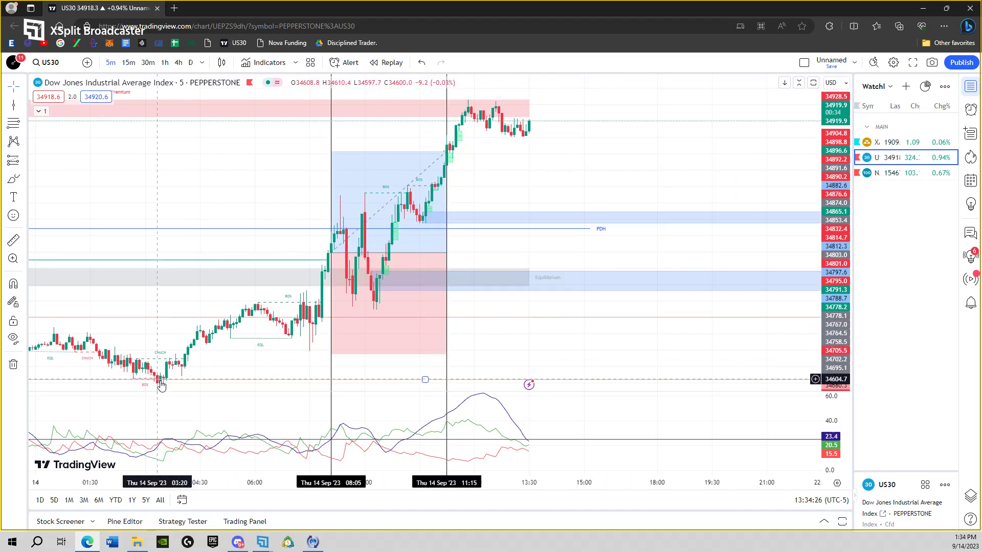
- Select the 14 Sep long position to view its target, stop and P&L
left_click(440, 247)
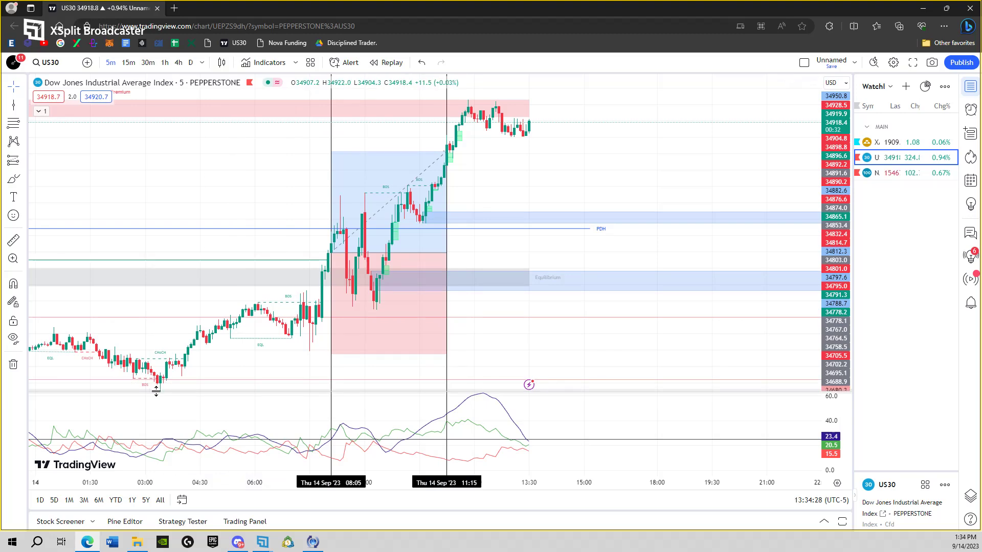
mouse_move(234, 363)
left_mouse_down()
mouse_move(278, 332)
mouse_move(361, 333)
left_mouse_up()
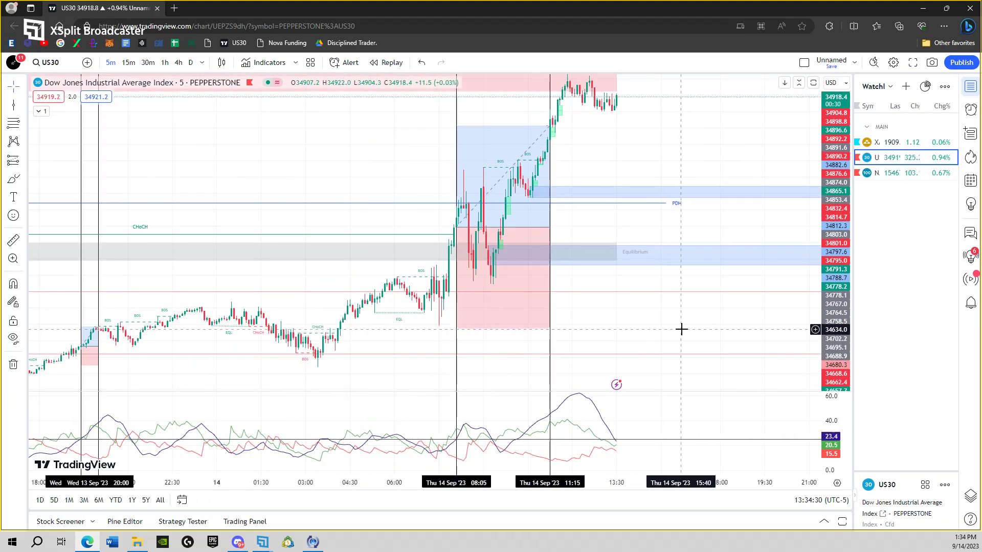
scroll(628, 326, "down", 2)
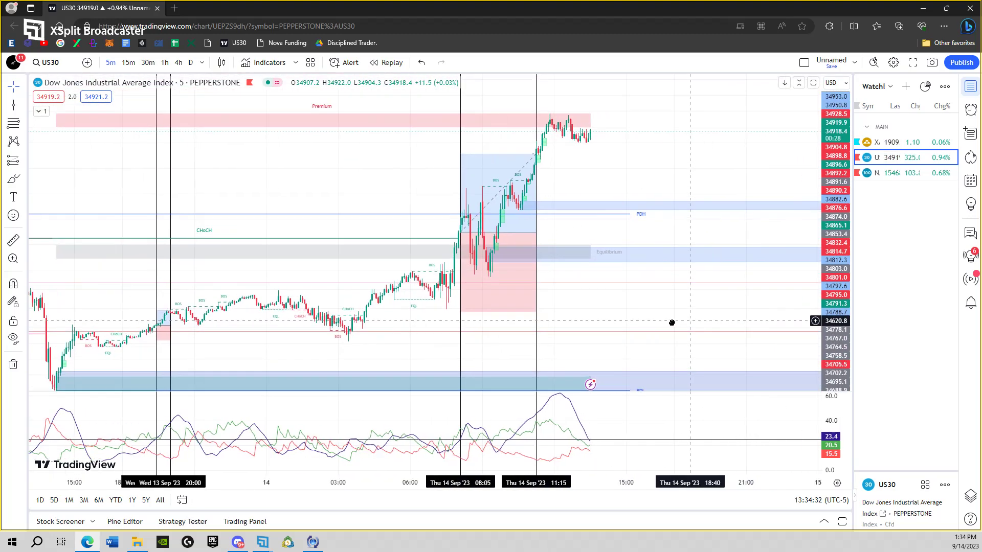
left_click_drag(628, 325, 278, 348)
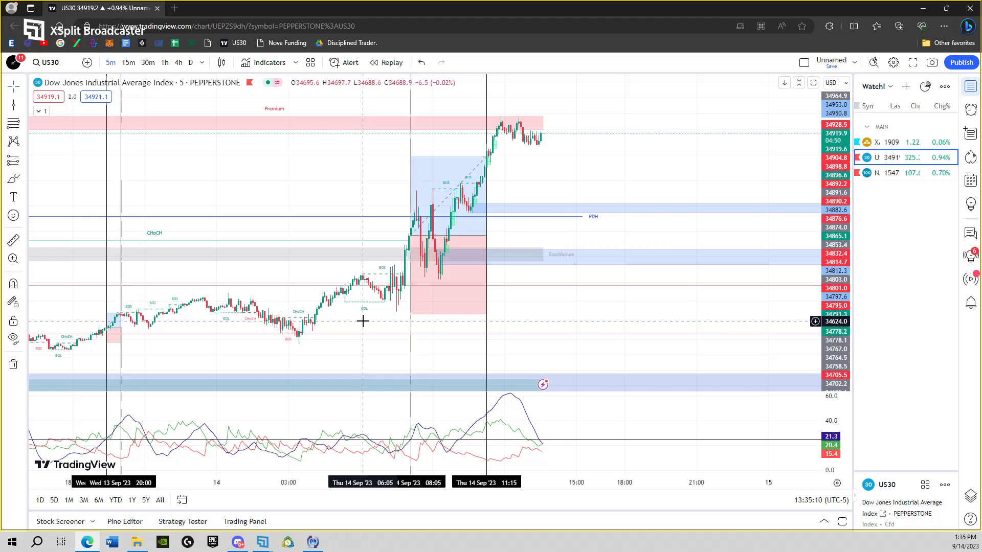
scroll(536, 320, "up", 2)
- Pan the chart back to earlier candles around the long trade
left_click_drag(458, 312, 542, 316)
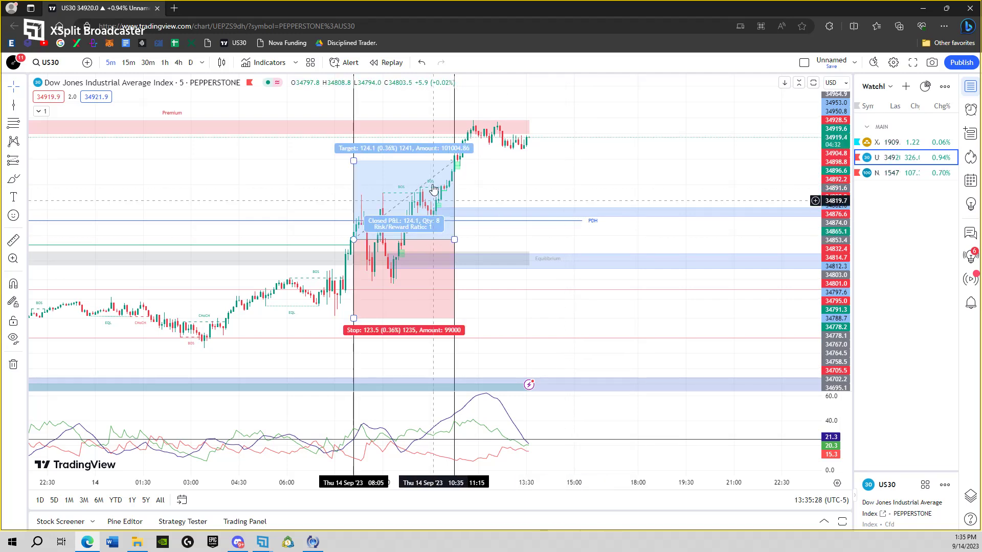
left_click_drag(547, 180, 597, 186)
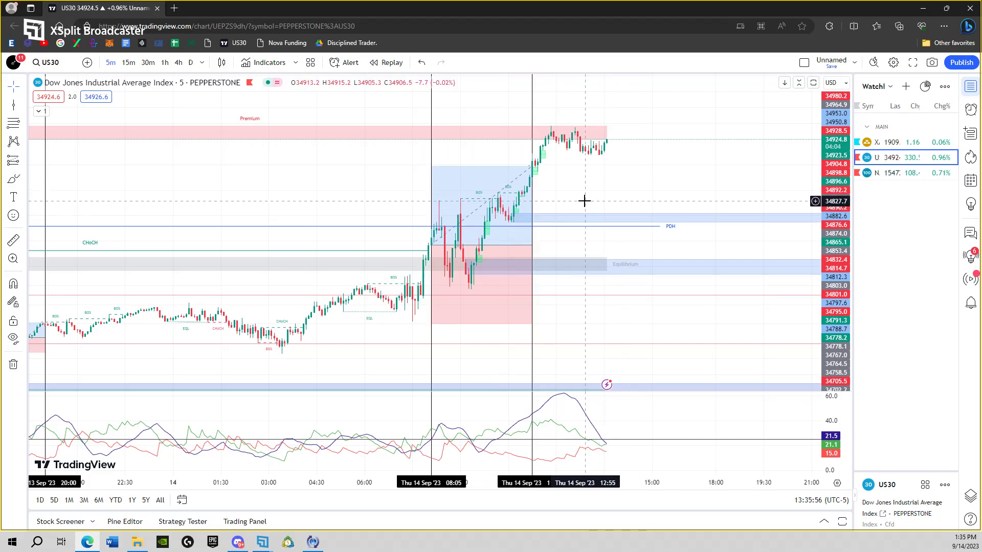
- Dismiss the Indicators list and view Smart Money Concepts [LuxAlgo] Visibility and Inputs options
left_click(266, 65)
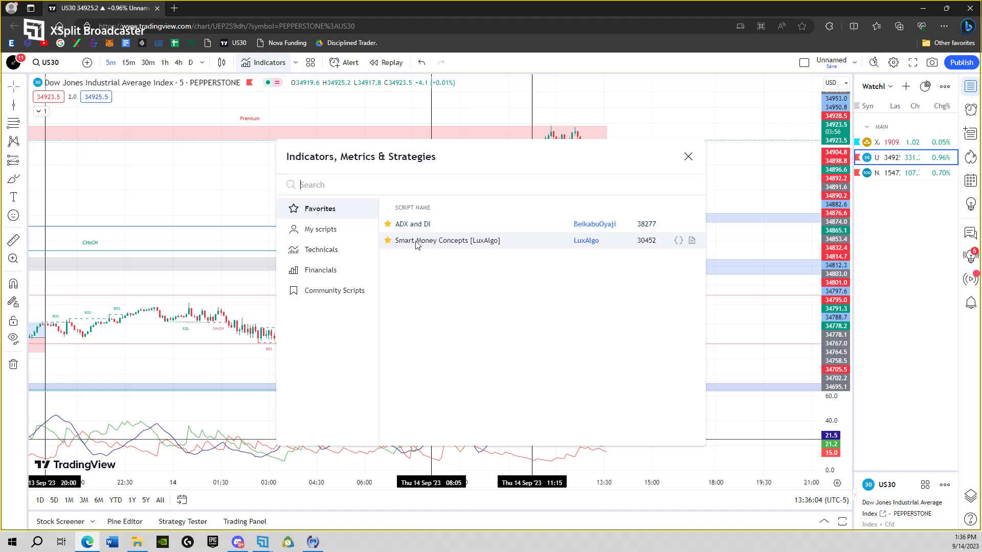
left_click(689, 157)
mouse_move(134, 111)
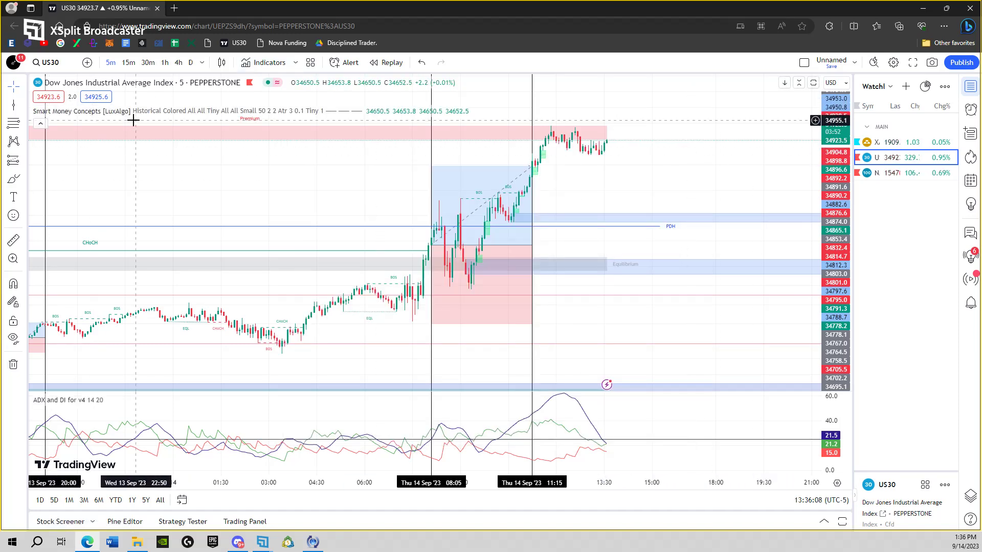
left_click(385, 111)
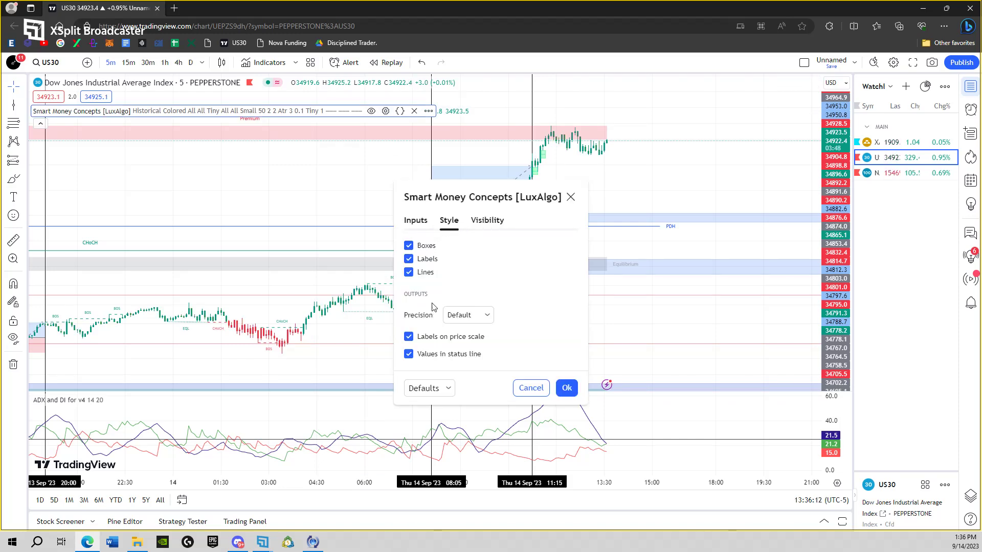
left_click(488, 220)
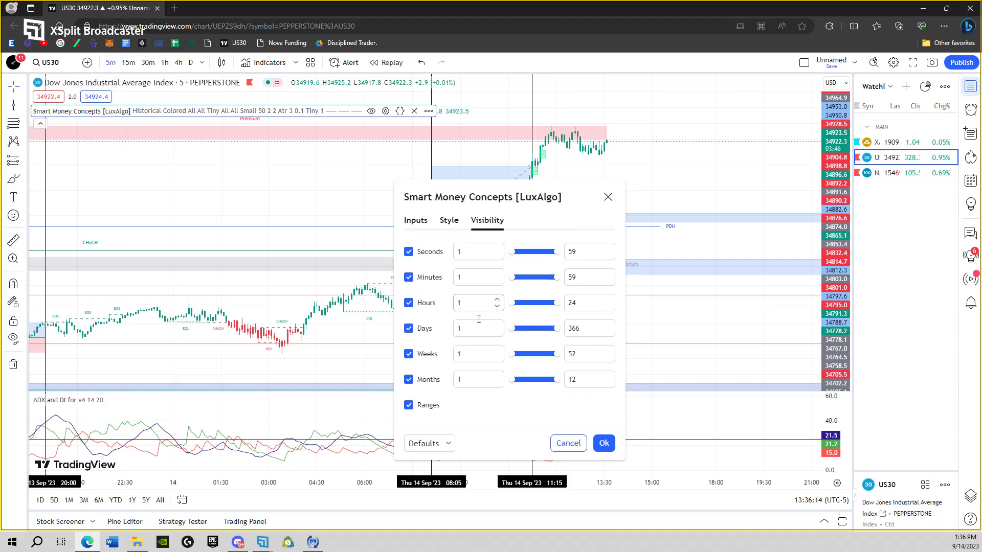
left_click(418, 222)
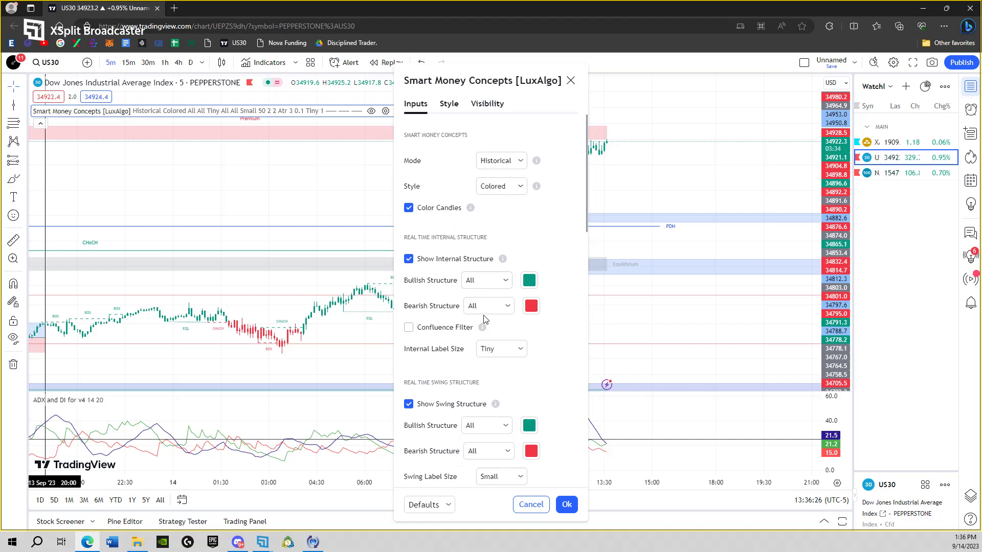
scroll(487, 333, "down", 3)
scroll(484, 319, "down", 2)
scroll(479, 306, "down", 1)
scroll(475, 295, "up", 1)
scroll(464, 192, "up", 2)
scroll(483, 277, "down", 2)
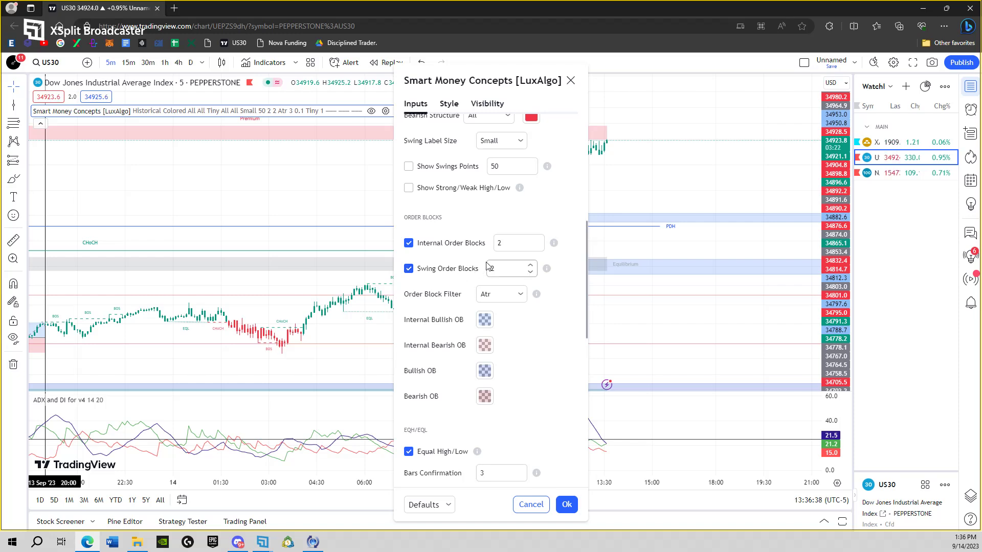
scroll(471, 285, "down", 2)
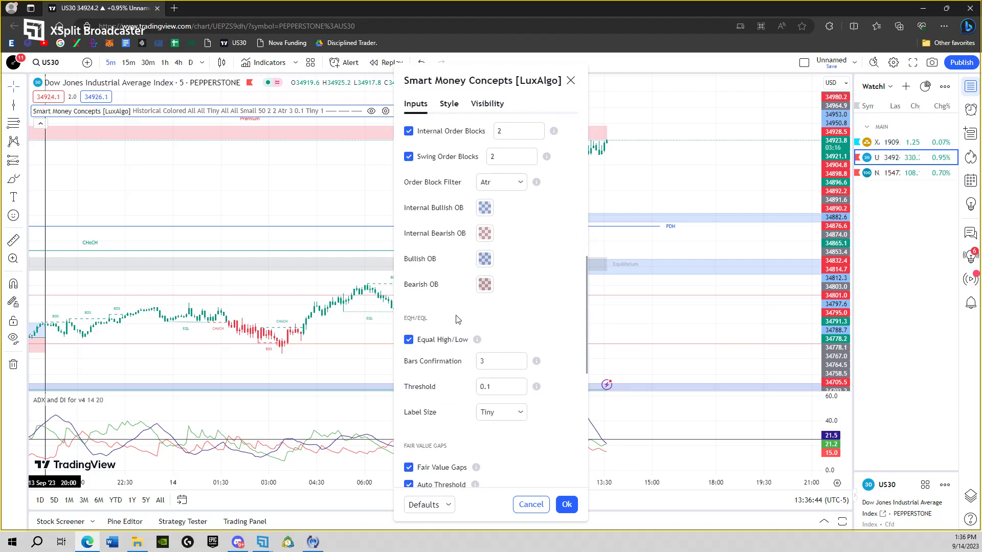
scroll(458, 317, "down", 2)
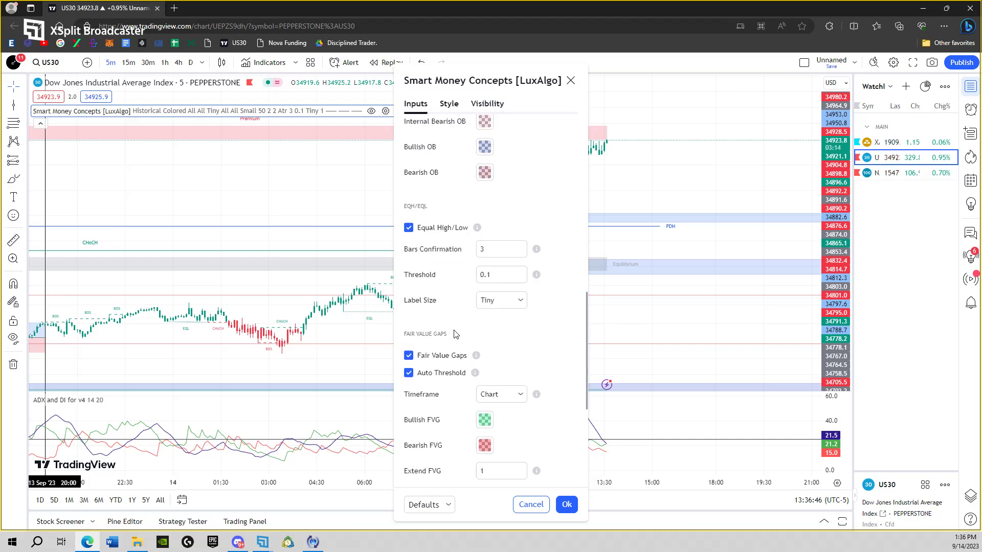
scroll(442, 350, "down", 1)
scroll(438, 330, "down", 2)
scroll(418, 282, "down", 1)
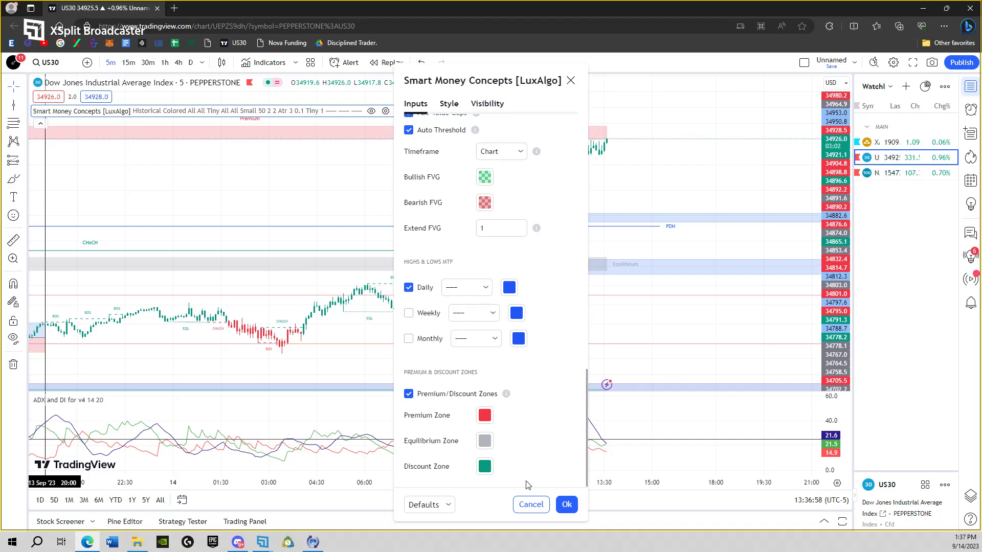
left_click(563, 503)
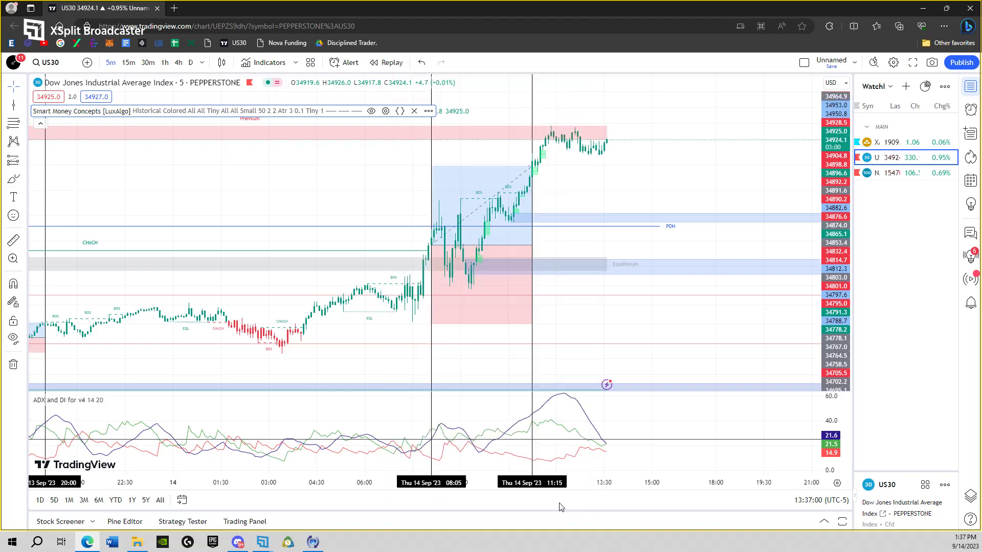
left_click(126, 399)
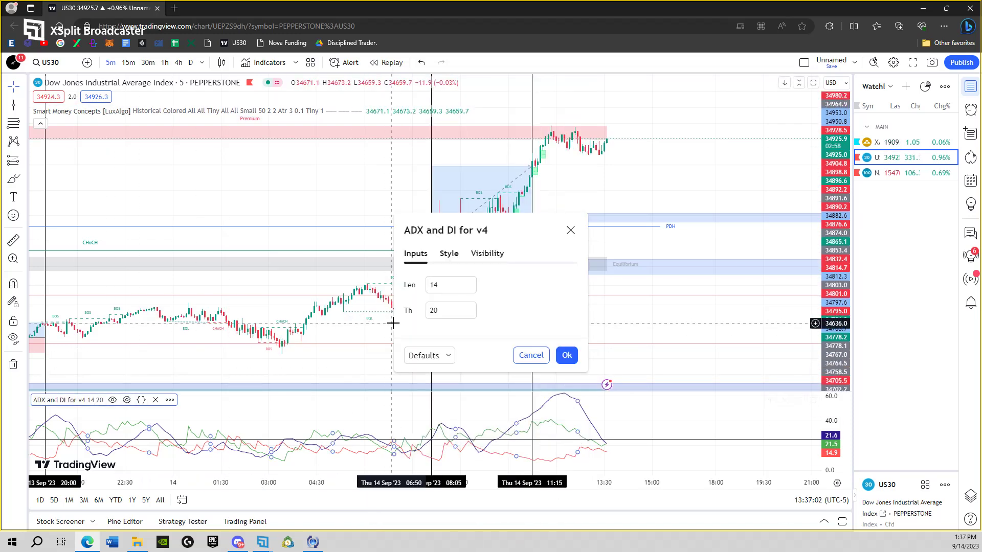
left_click(450, 254)
left_click(408, 336)
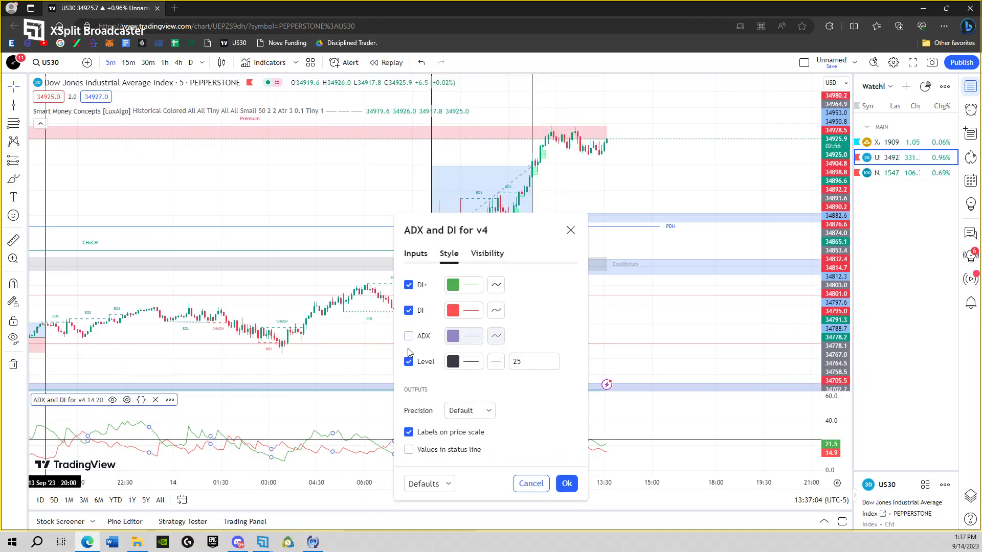
left_click(409, 362)
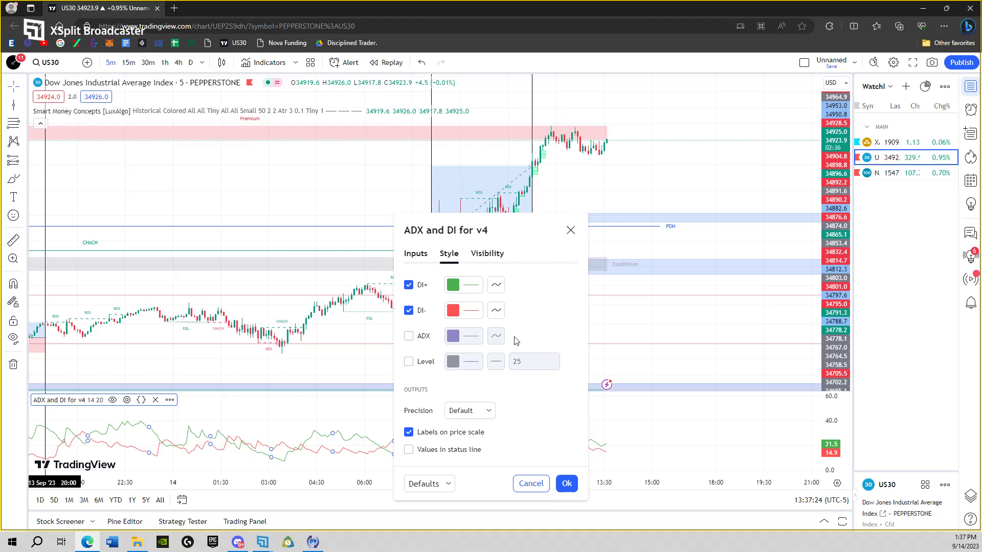
left_click(408, 337)
left_click(409, 362)
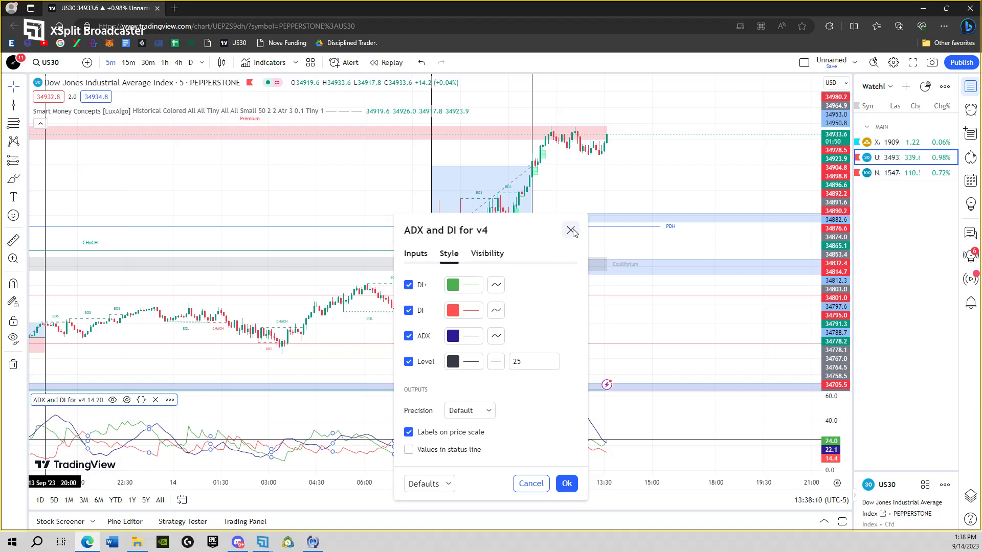
- Resize the ADX pane and toggle the ADX and Level options in its Style settings
left_click(571, 230)
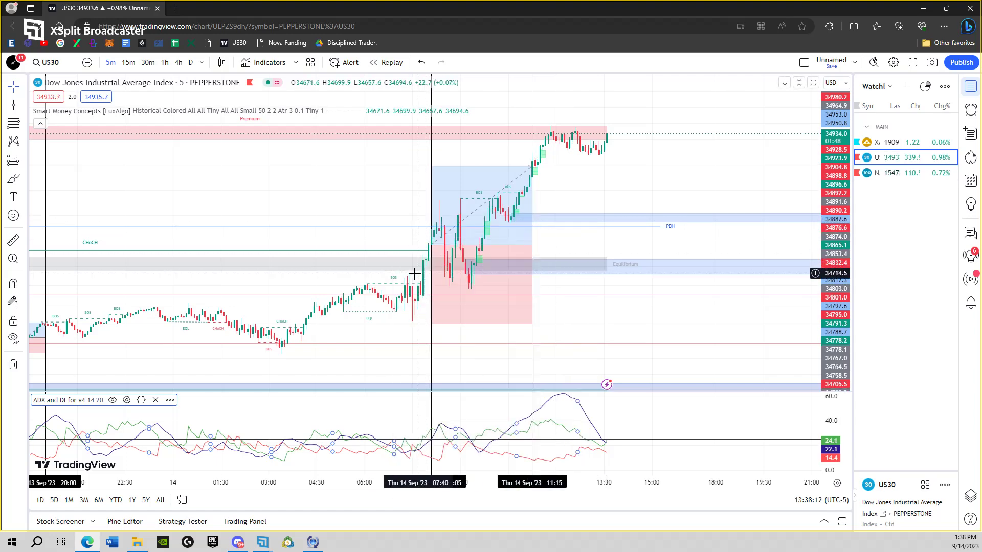
scroll(500, 348, "up", 2)
scroll(546, 348, "up", 2)
double_click(396, 422)
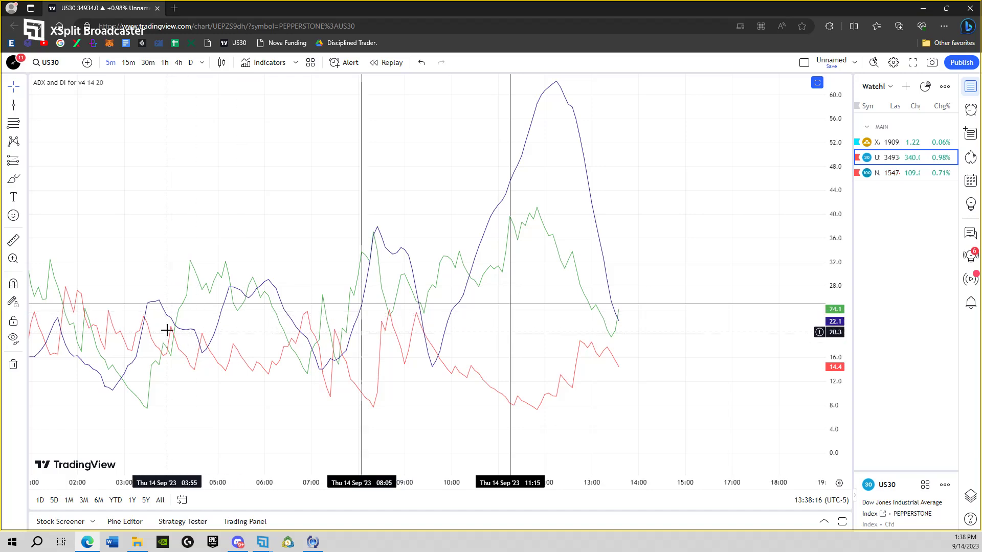
double_click(289, 258)
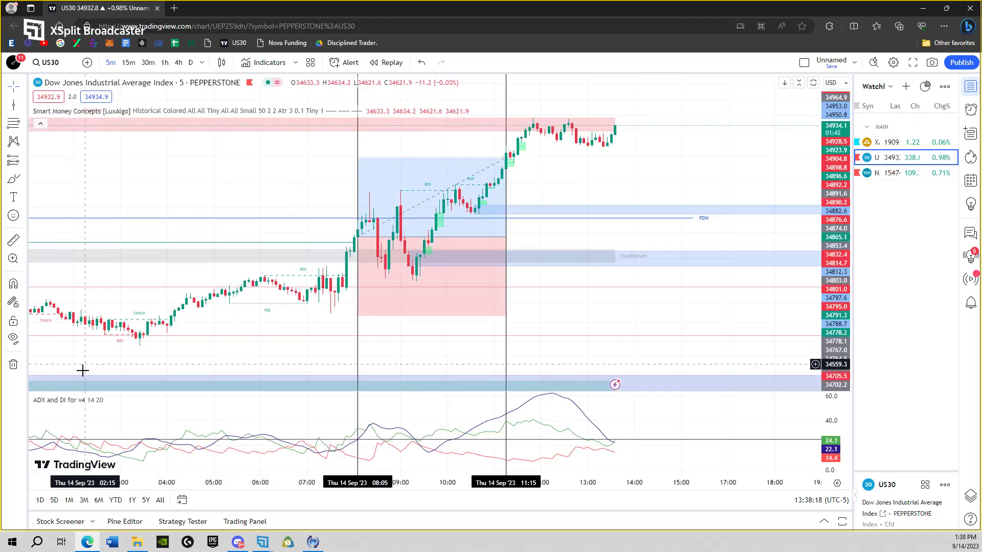
left_click(127, 400)
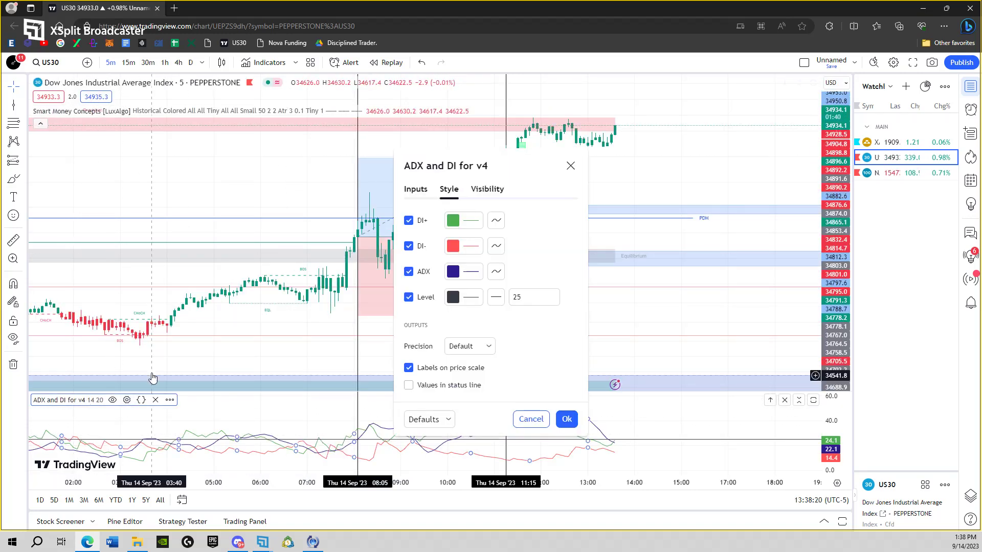
left_click(408, 272)
left_click(409, 297)
left_click(567, 419)
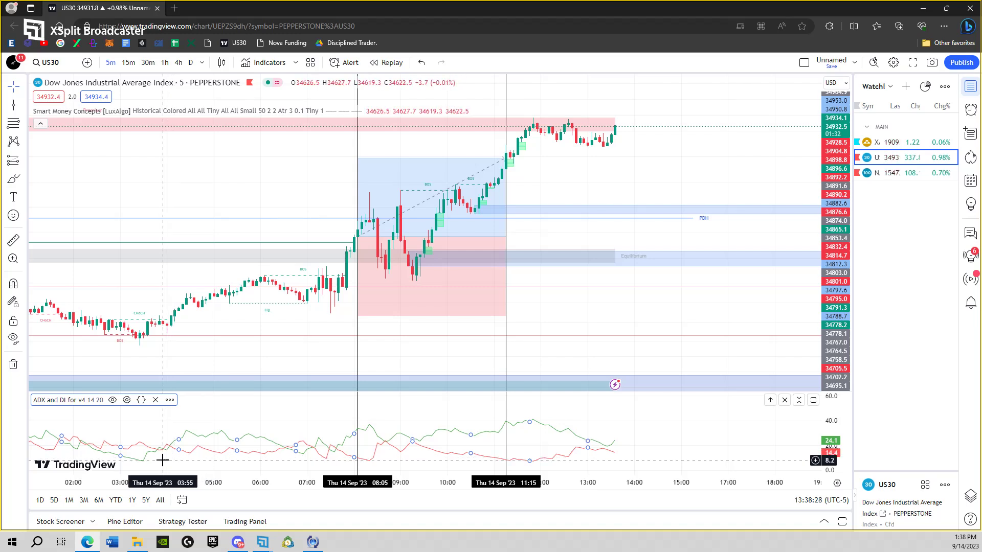
- Turn on the ADX line and the 25 level line, then confirm
left_click_drag(163, 435, 181, 423)
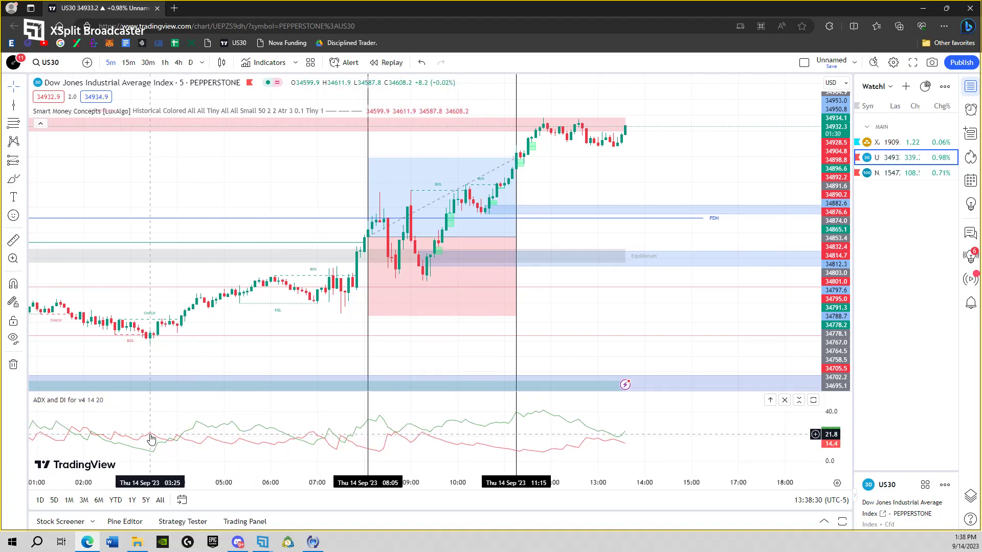
left_click_drag(115, 428, 136, 422)
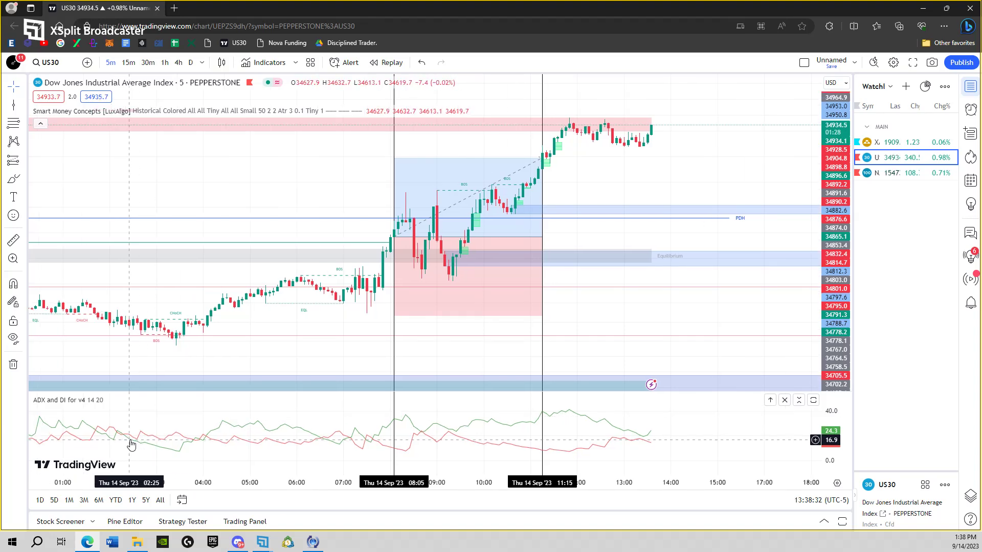
double_click(298, 417)
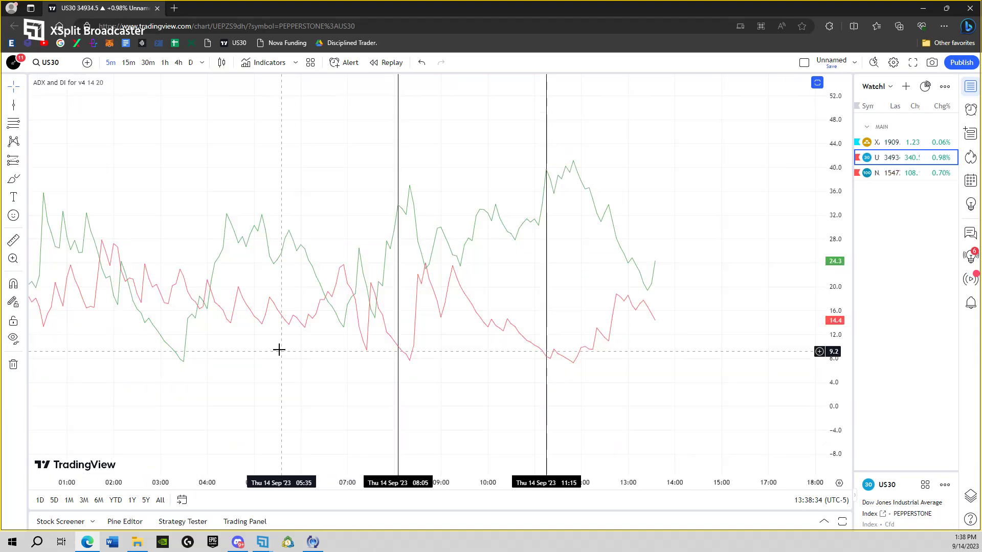
double_click(258, 322)
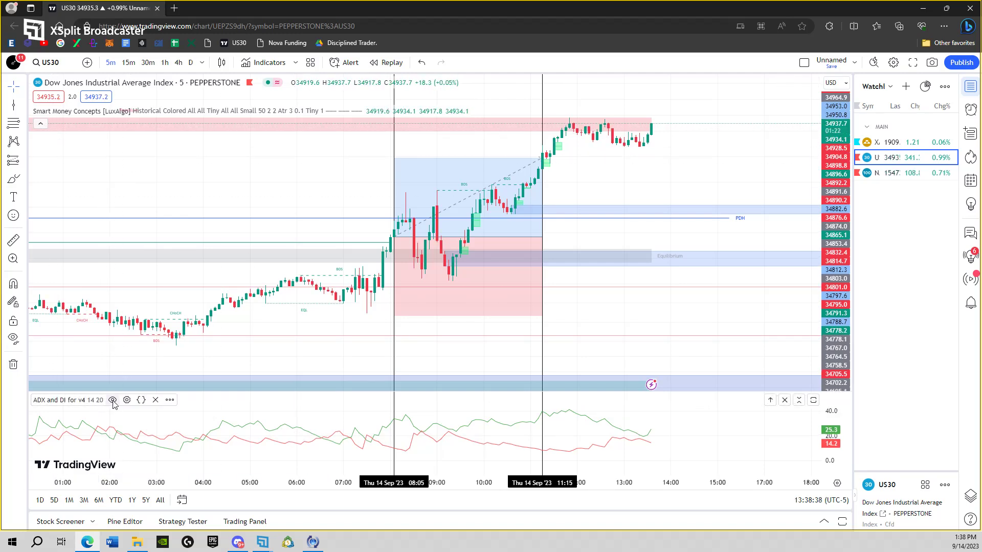
left_click(127, 400)
left_click(408, 297)
left_click(409, 271)
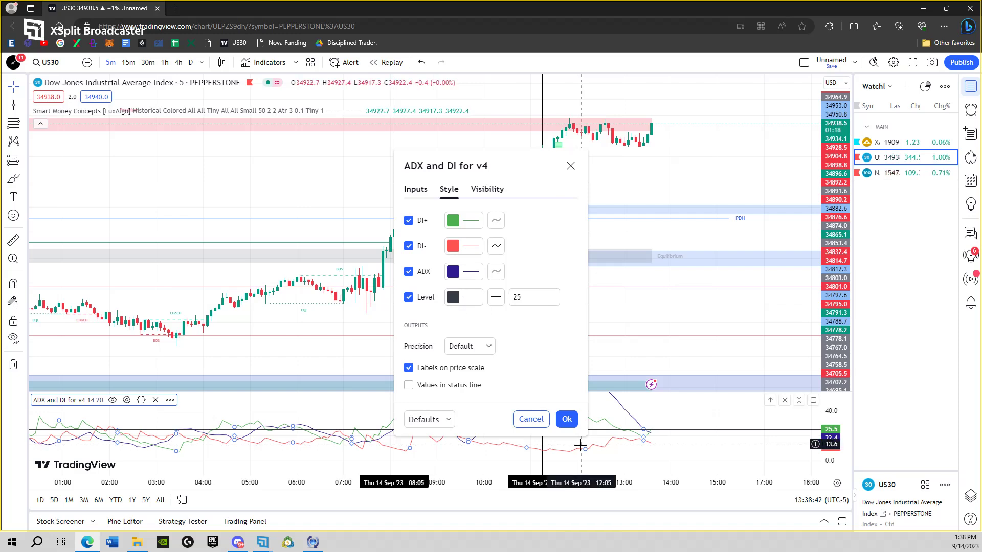
left_click(566, 418)
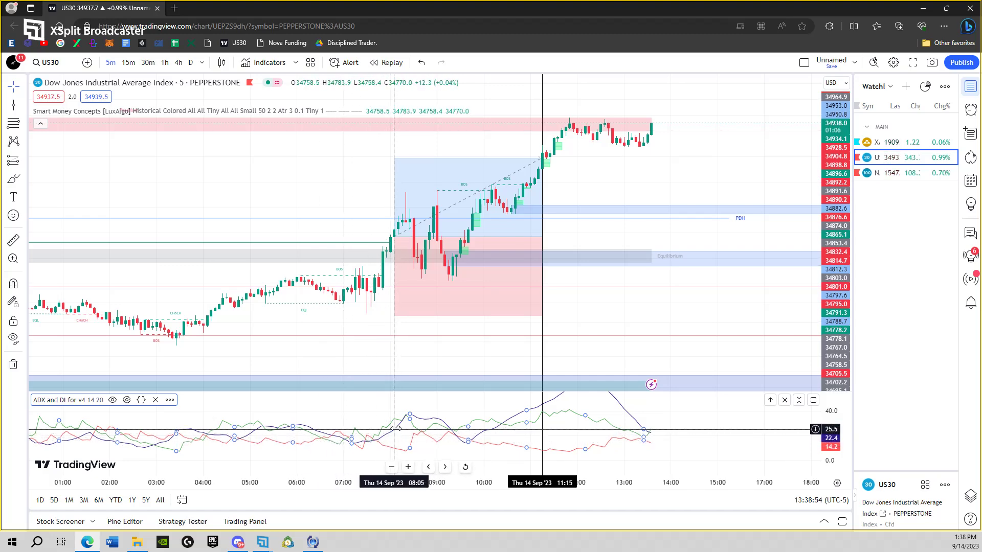
scroll(392, 424, "up", 2)
scroll(349, 322, "up", 2)
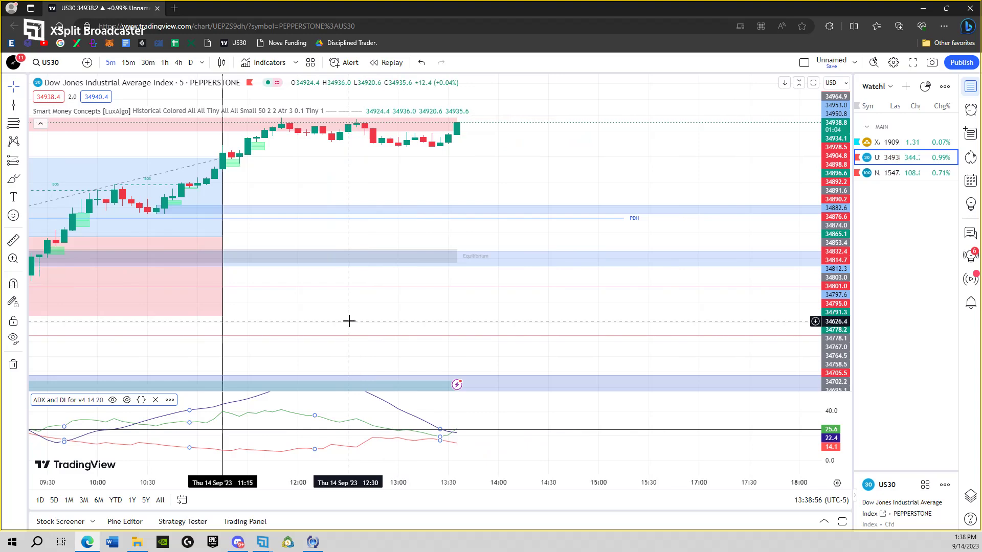
- Centre the 14 Sep 08:05 long trade and show its stop, target and P&L labels
left_click_drag(349, 323, 599, 322)
scroll(463, 321, "up", 2)
left_click_drag(463, 321, 752, 302)
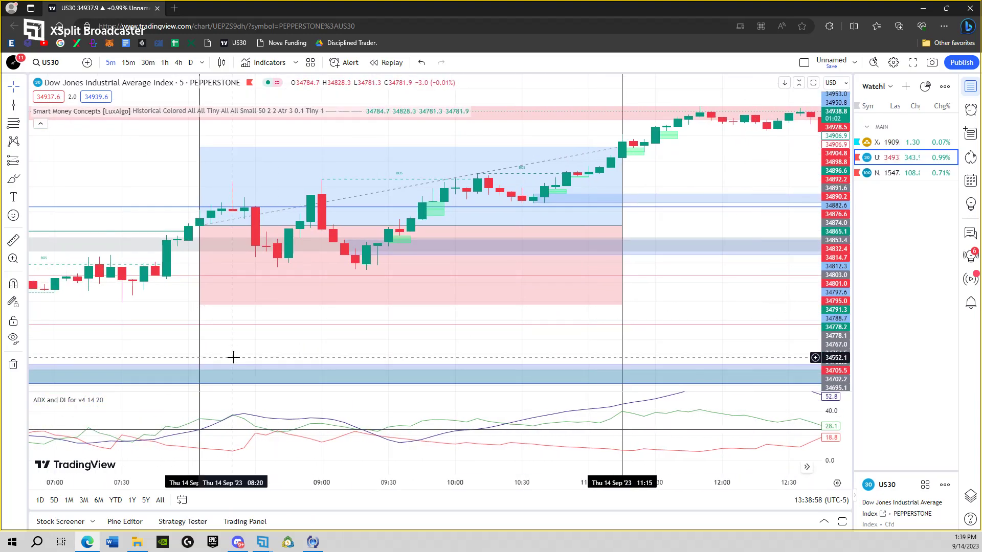
left_click_drag(242, 355, 340, 351)
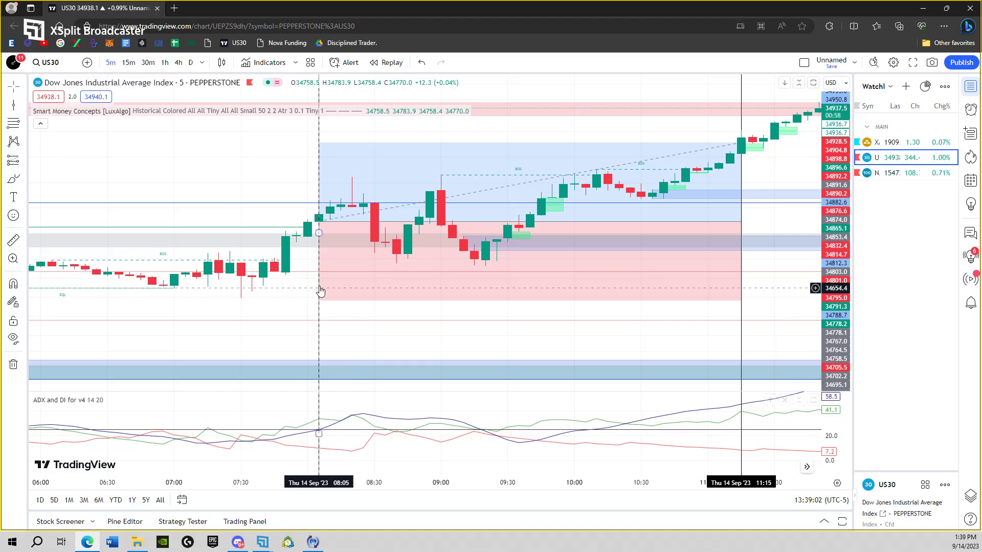
left_click(321, 221)
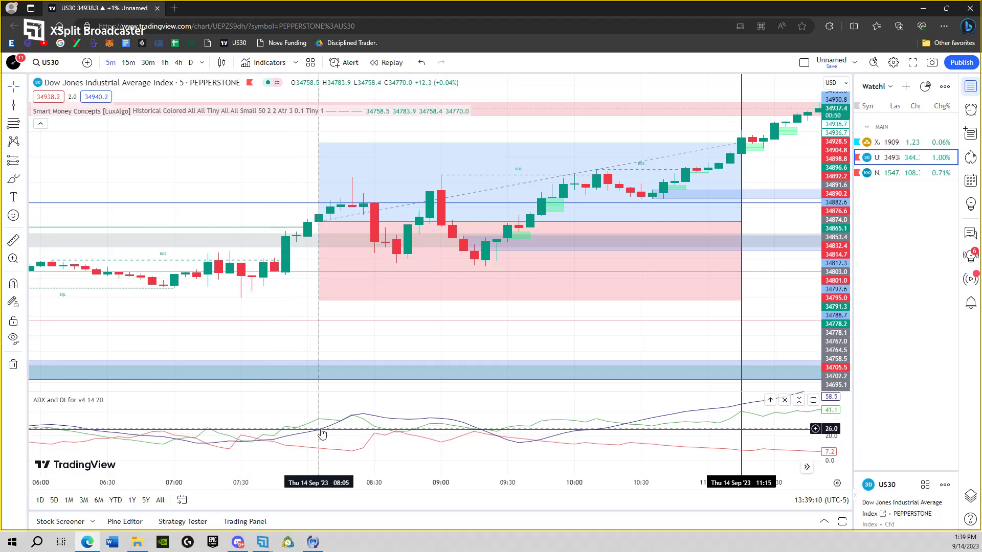
left_click_drag(325, 241, 497, 246)
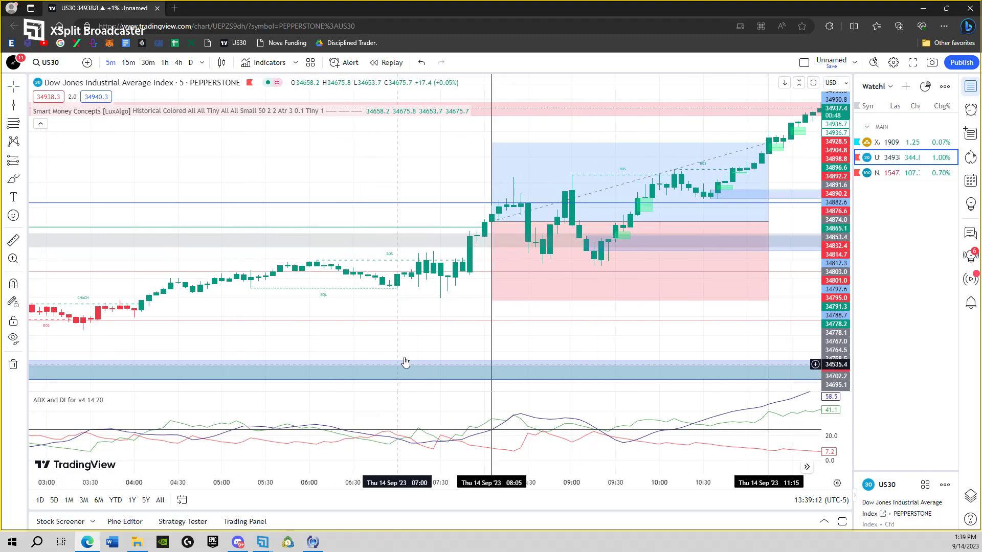
left_click_drag(641, 338, 453, 373)
left_click_drag(708, 307, 500, 292)
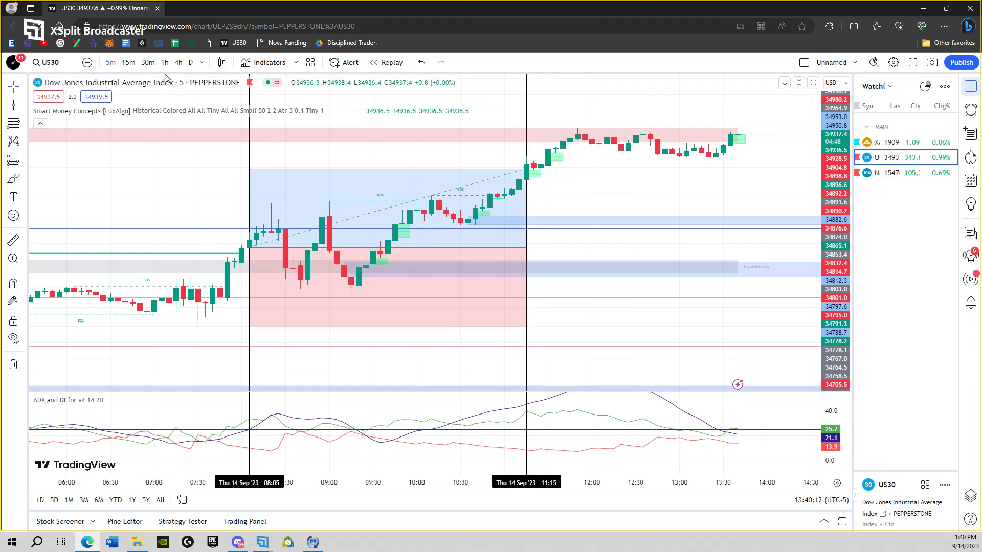
scroll(358, 307, "down", 3)
scroll(362, 310, "down", 3)
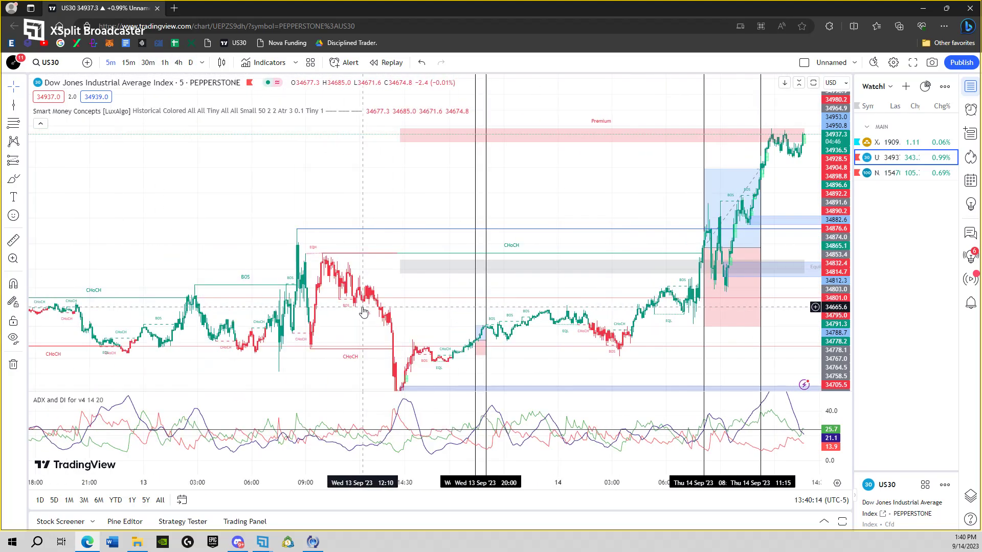
scroll(362, 314, "down", 3)
scroll(362, 315, "down", 3)
scroll(361, 316, "up", 2)
scroll(364, 300, "up", 2)
scroll(368, 300, "up", 2)
scroll(377, 293, "up", 2)
scroll(378, 293, "up", 2)
scroll(377, 287, "up", 2)
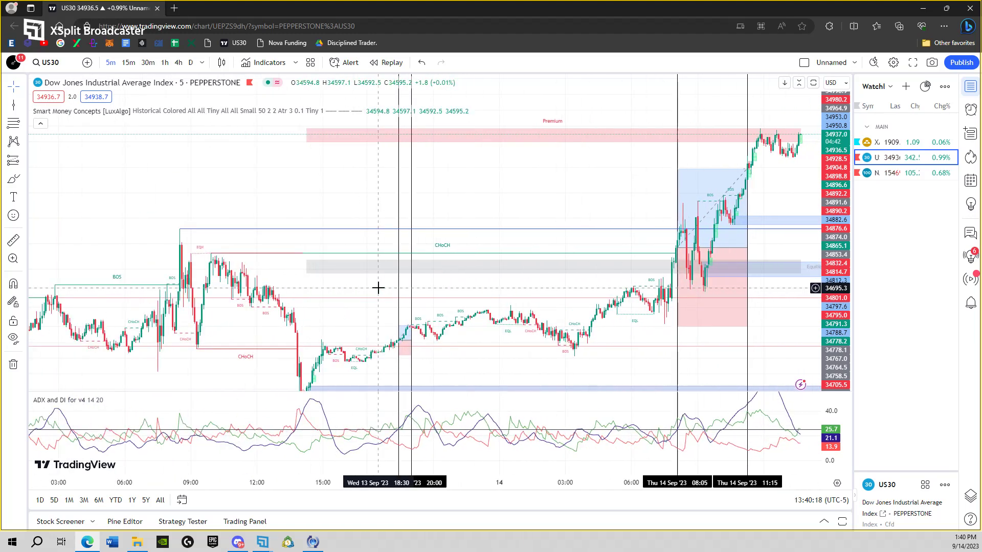
scroll(377, 287, "up", 2)
- Maximize and restore the ADX pane, then pan back to the 12 Sep trade zones
mouse_move(397, 228)
left_mouse_down()
mouse_move(338, 198)
mouse_move(263, 198)
left_mouse_up()
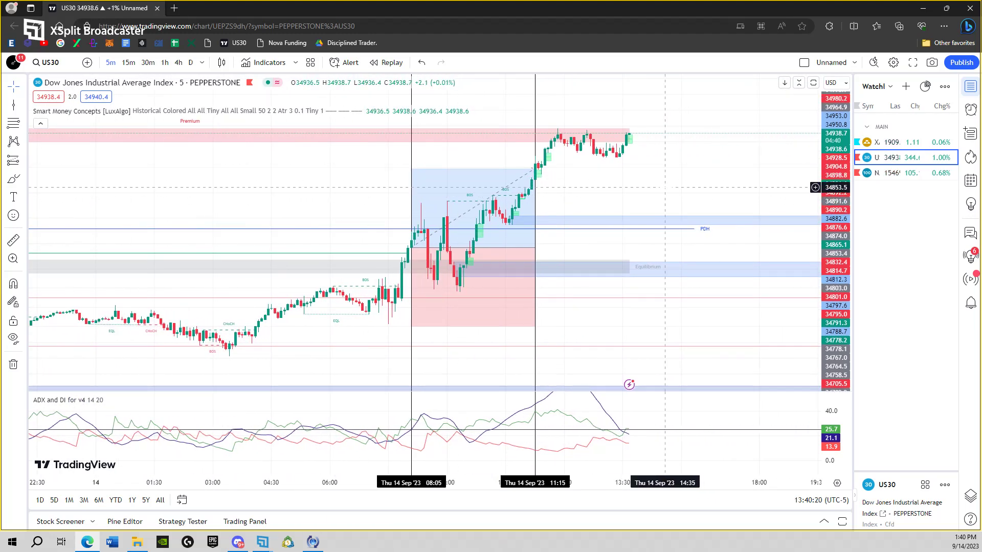
left_click_drag(653, 198, 580, 197)
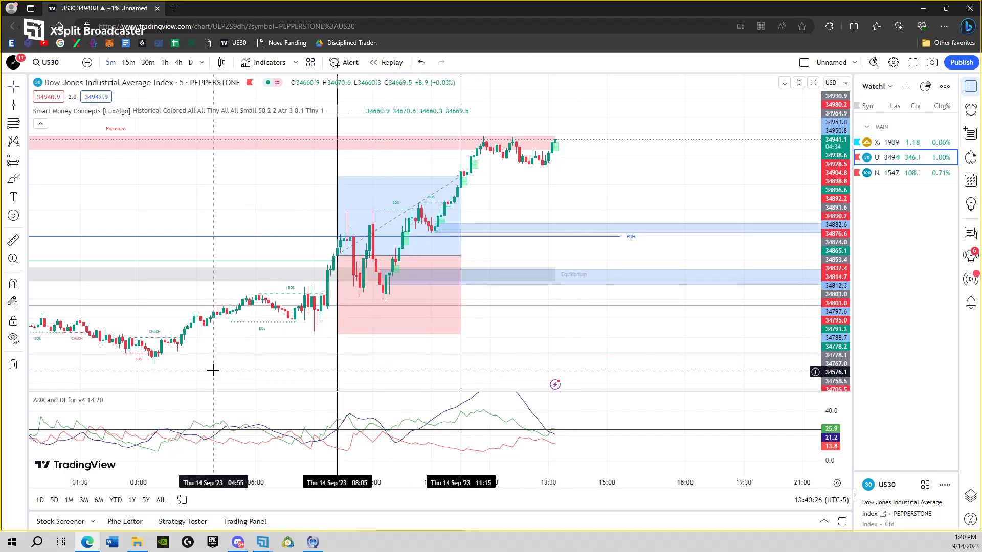
left_click_drag(245, 378, 298, 368)
double_click(340, 410)
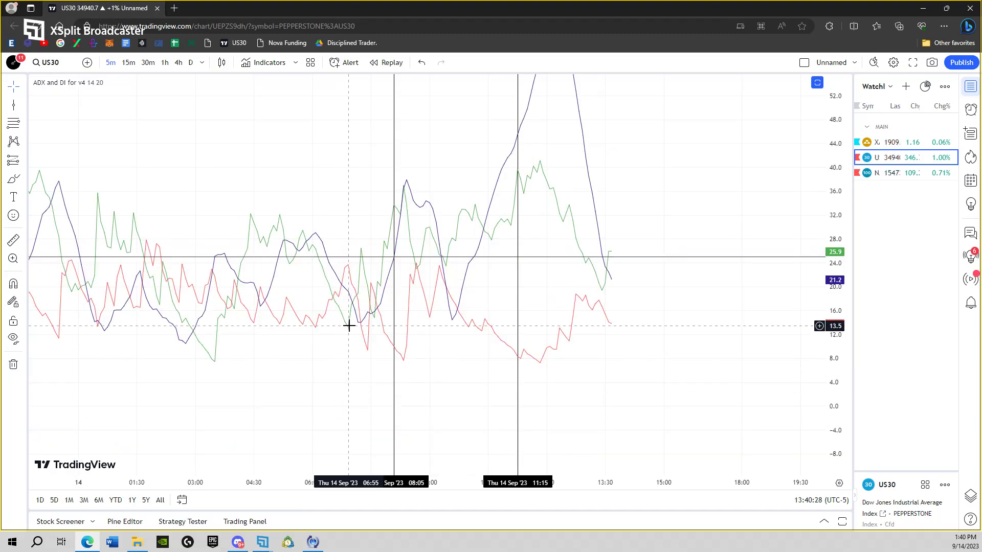
scroll(288, 364, "down", 3)
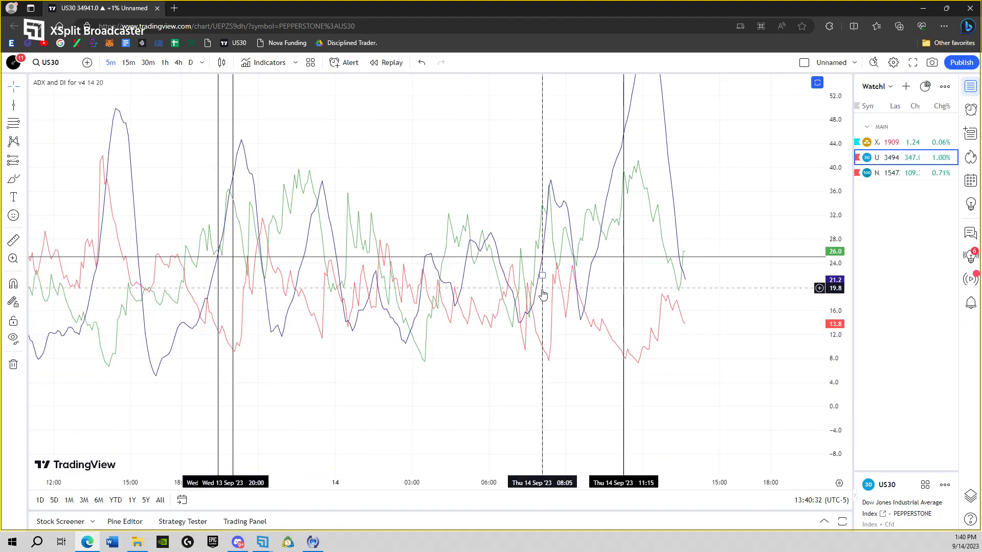
scroll(384, 406, "down", 2)
scroll(326, 395, "down", 2)
double_click(326, 395)
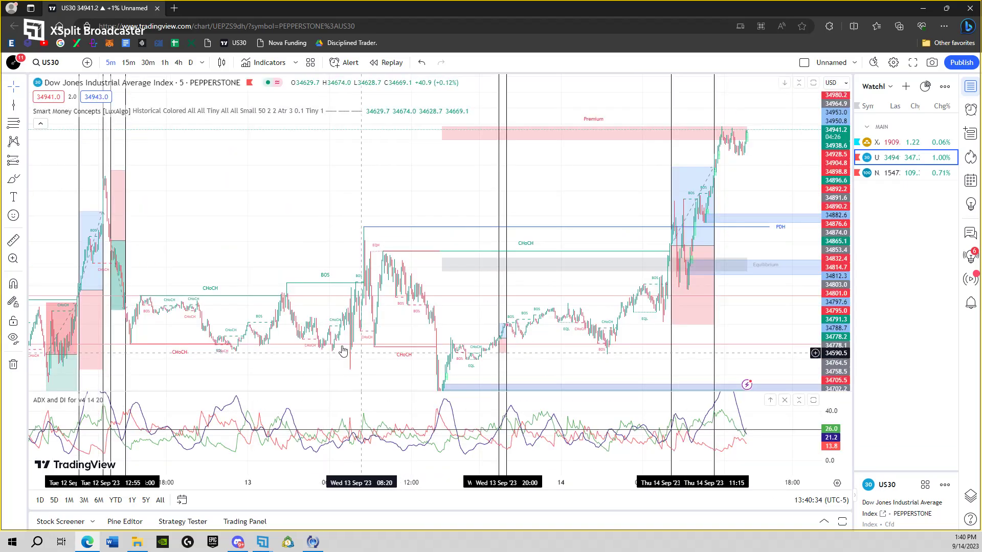
scroll(318, 205, "up", 2)
scroll(320, 306, "up", 2)
left_click_drag(319, 306, 483, 329)
scroll(483, 332, "up", 2)
scroll(294, 314, "left", 5)
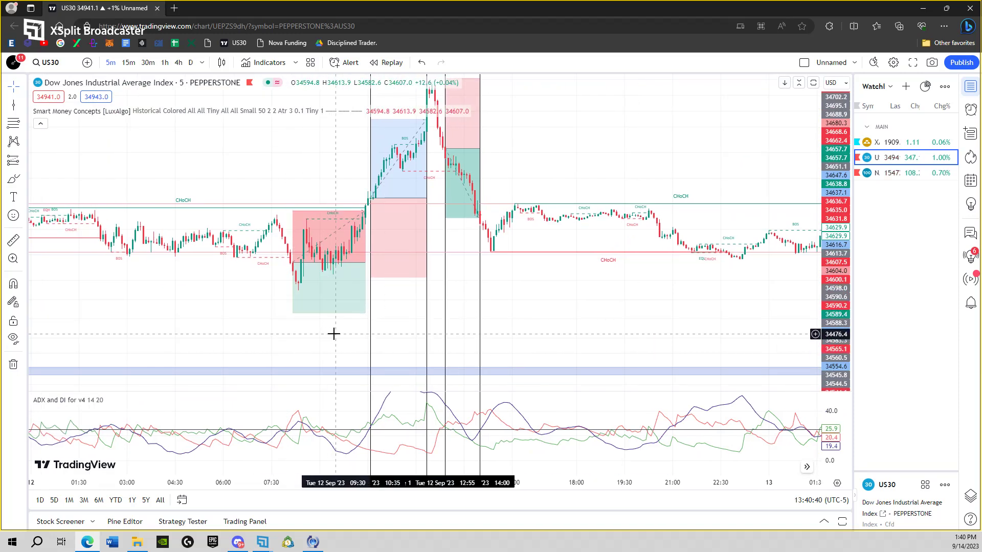
left_click(345, 281)
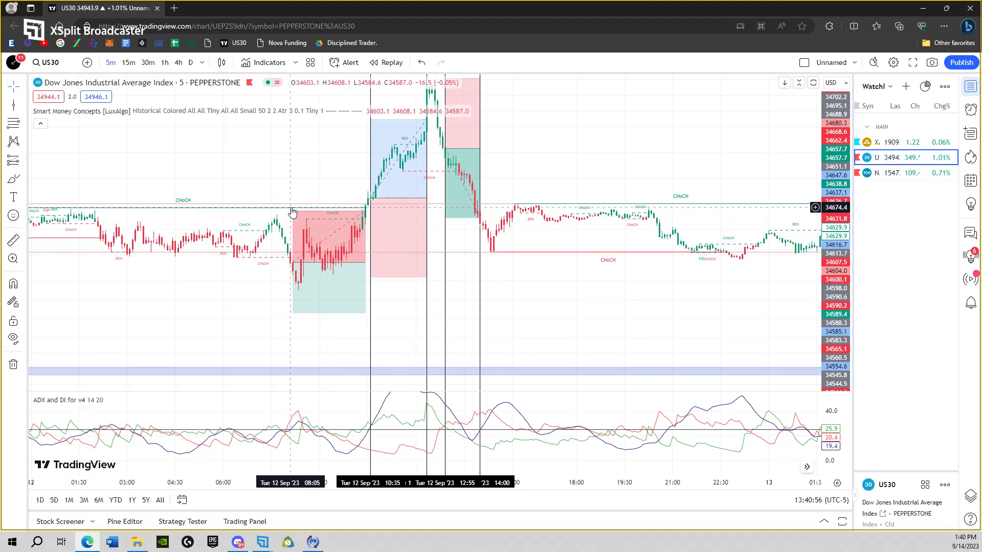
left_click_drag(292, 209, 290, 240)
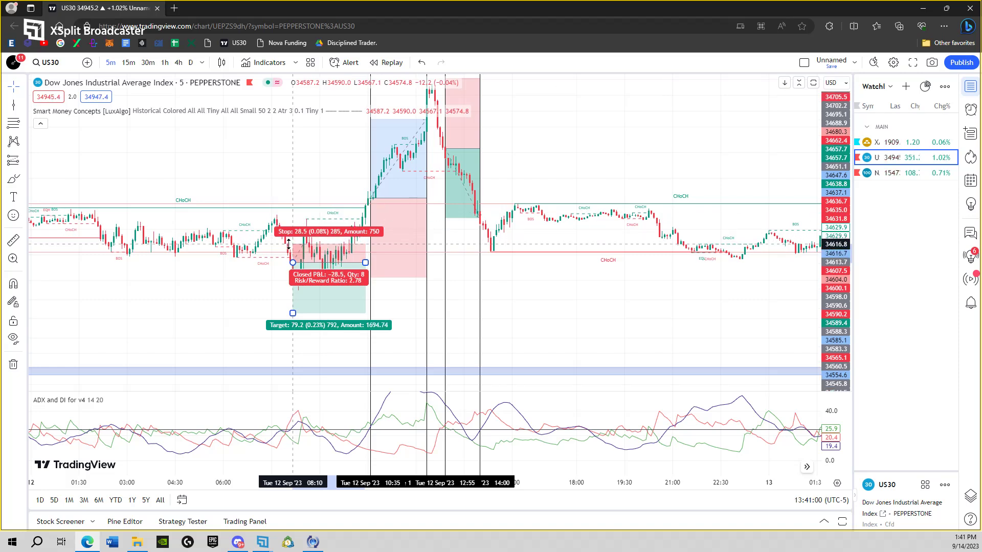
left_click_drag(290, 240, 293, 230)
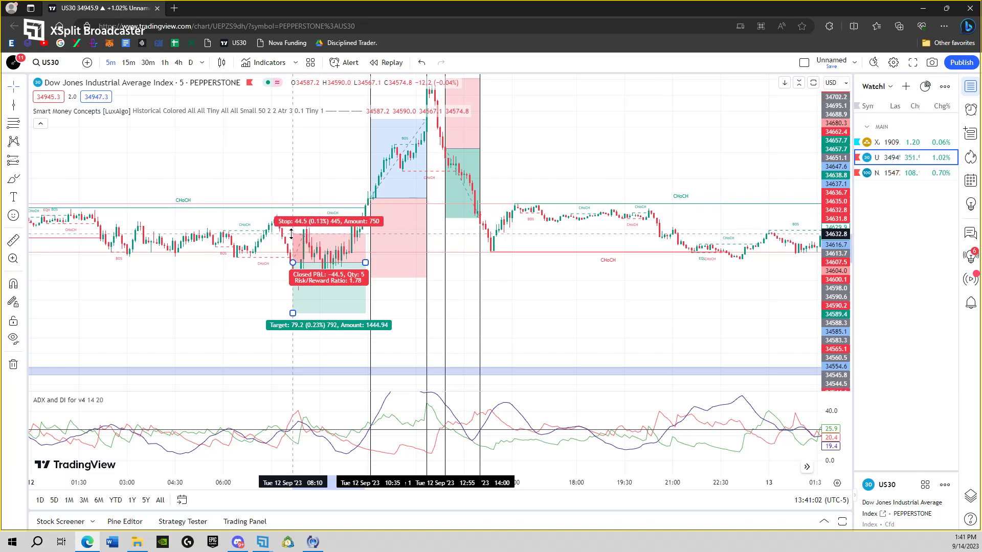
key("ctrl+z")
key("ctrl+z")
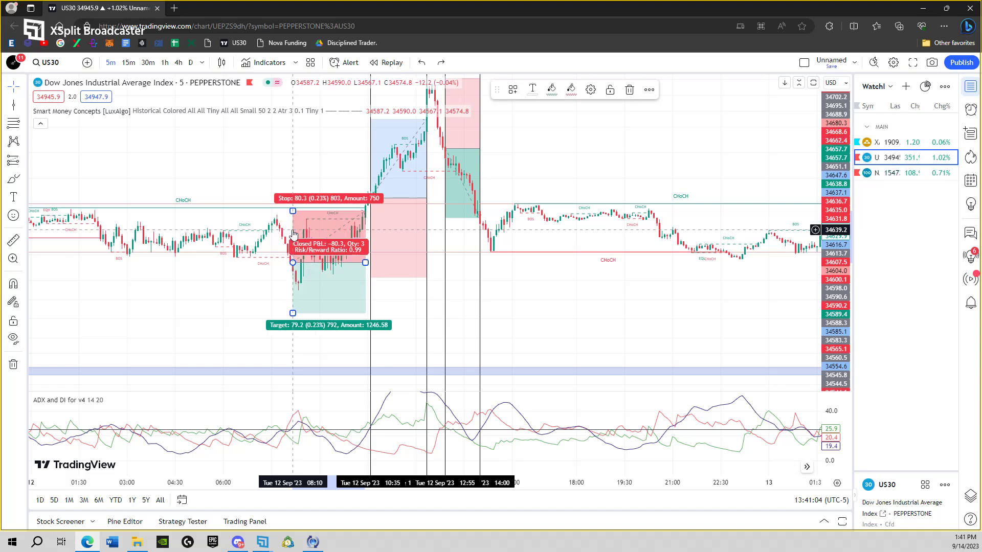
left_click(265, 276)
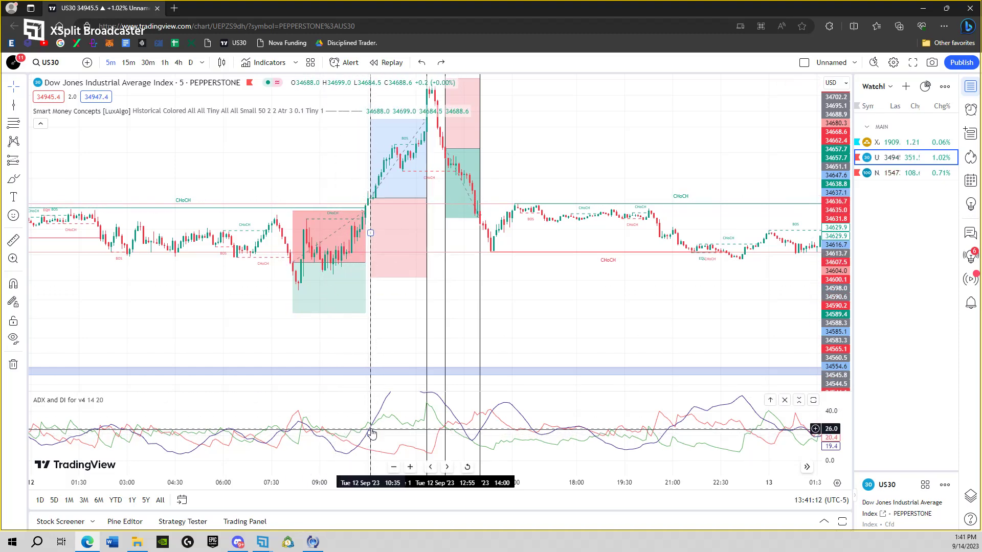
mouse_move(397, 238)
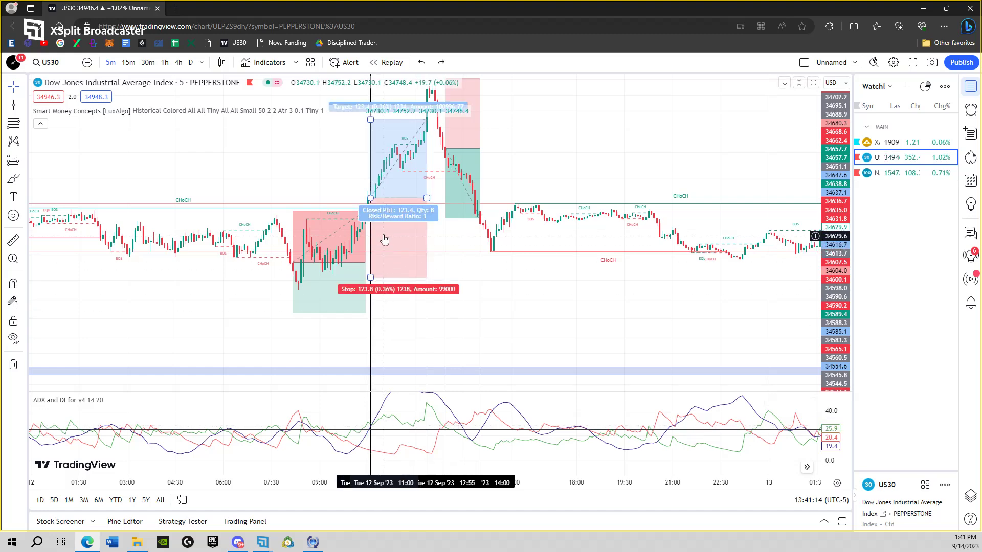
left_click_drag(331, 248, 259, 248)
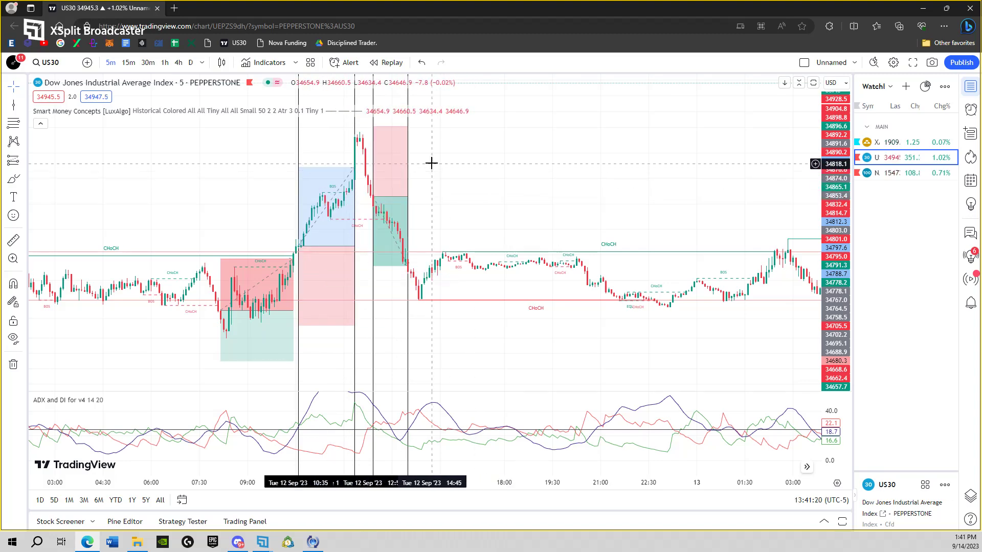
scroll(482, 169, "down", 1)
scroll(491, 175, "up", 1)
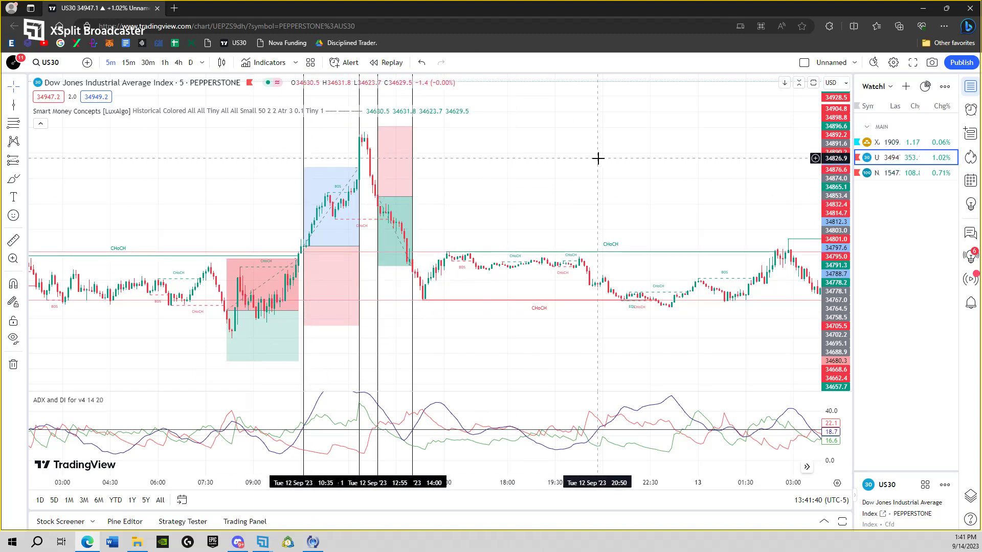
left_click_drag(607, 162, 552, 171)
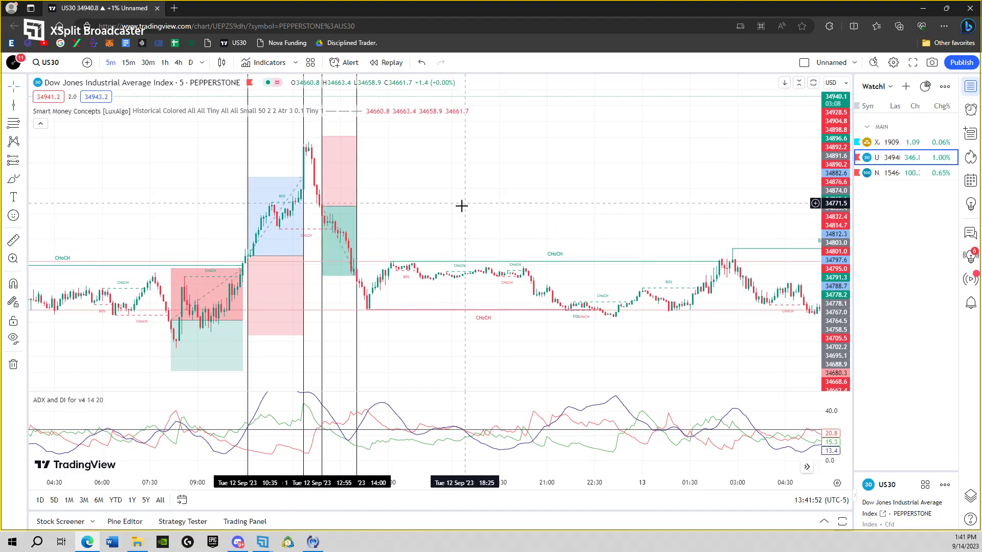
- Magnify the 13 Sep evening long trade, showing its 23.4 closed P&L and 1:1 risk/reward
left_click_drag(821, 160, 815, 267)
scroll(588, 296, "down", 3)
scroll(583, 303, "down", 3)
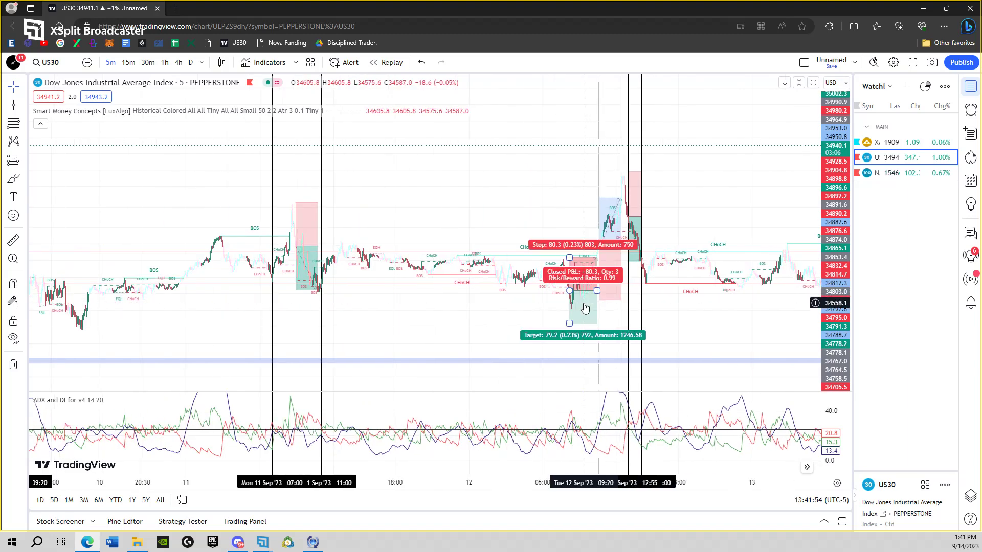
left_click_drag(467, 338, 351, 335)
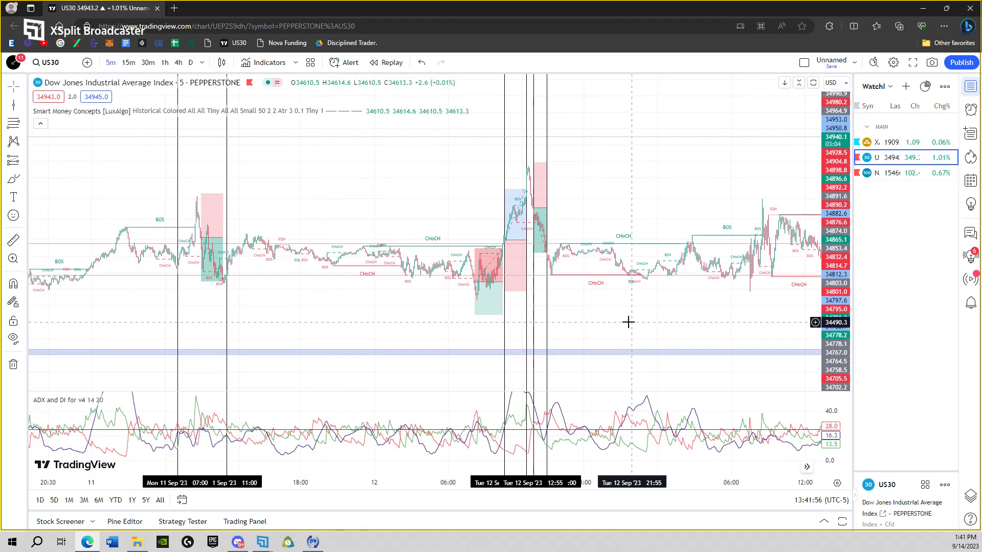
left_click_drag(664, 324, 366, 324)
left_click_drag(464, 326, 290, 311)
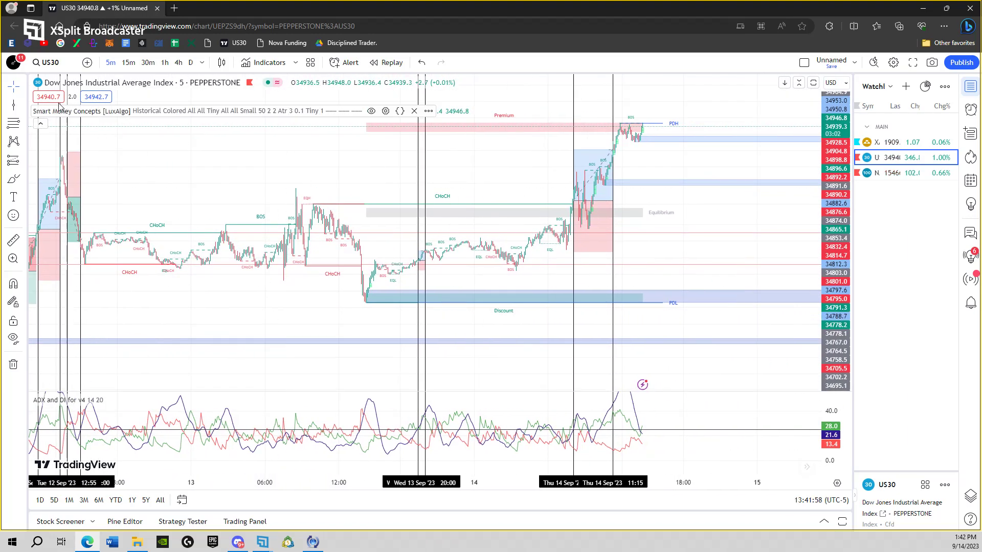
left_click_drag(331, 162, 217, 169)
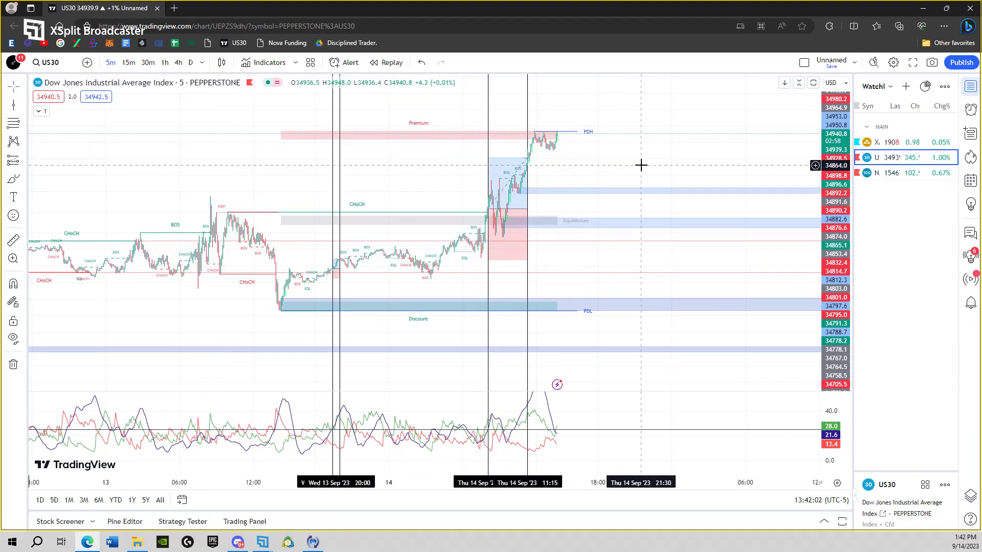
scroll(587, 170, "up", 2)
left_click_drag(586, 170, 637, 165)
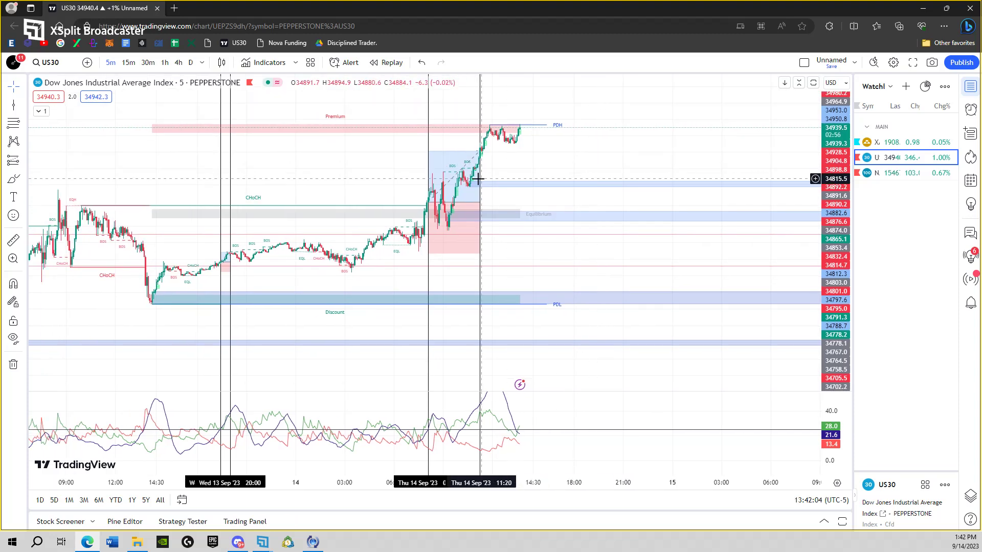
scroll(528, 326, "up", 2)
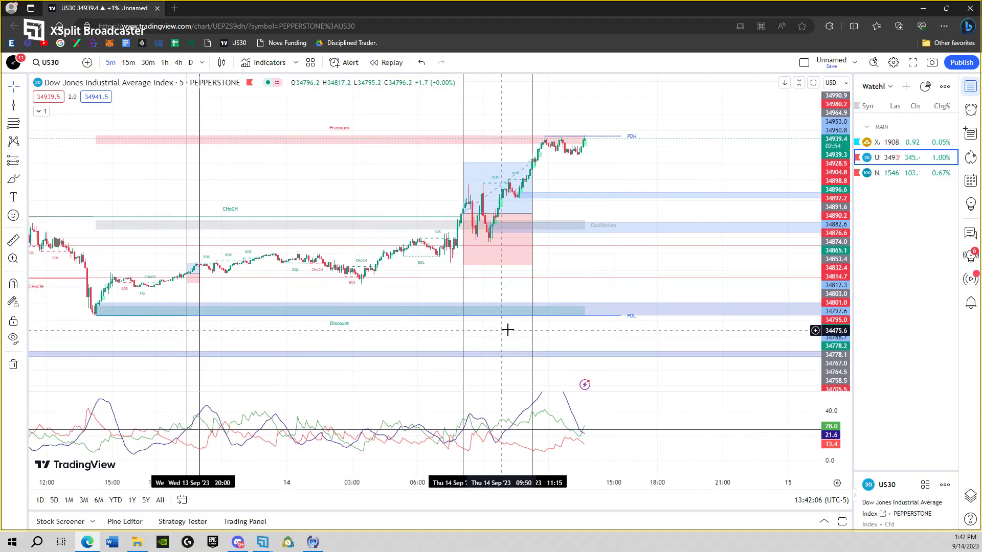
left_click_drag(835, 330, 801, 215)
left_click_drag(224, 368, 296, 309)
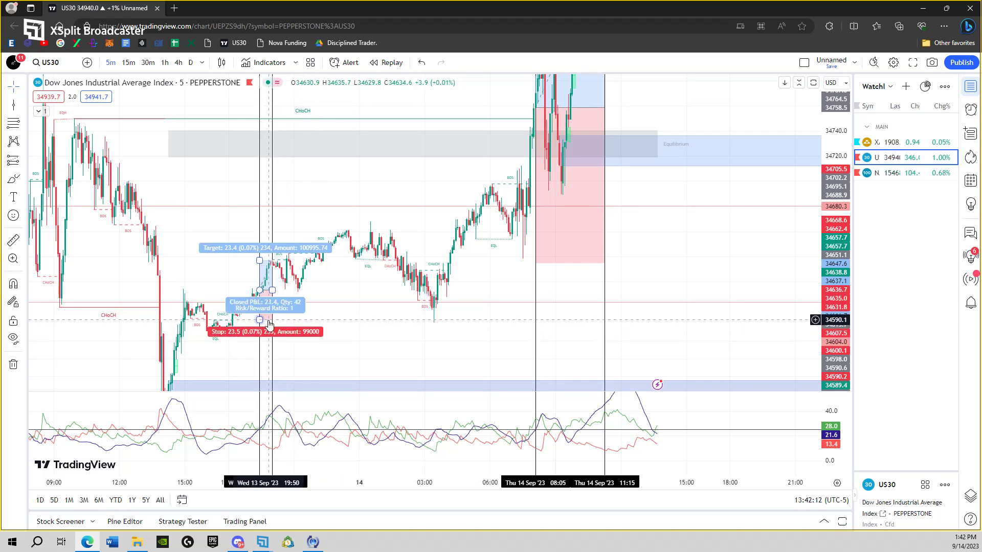
scroll(649, 311, "right", 3)
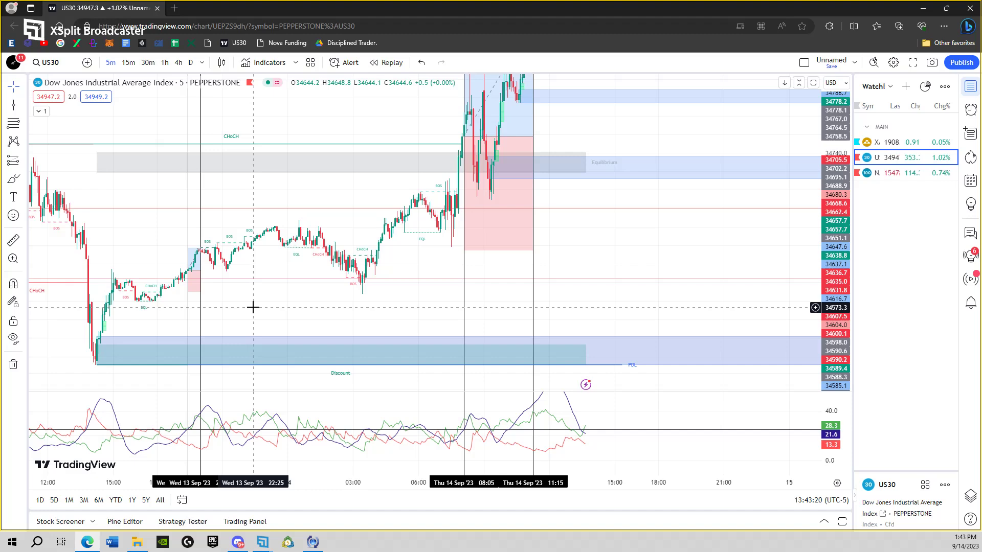
- Pan back through history to the Tue 12 Sep trades
left_click_drag(235, 284, 445, 291)
left_click_drag(85, 322, 355, 333)
left_click_drag(191, 327, 320, 327)
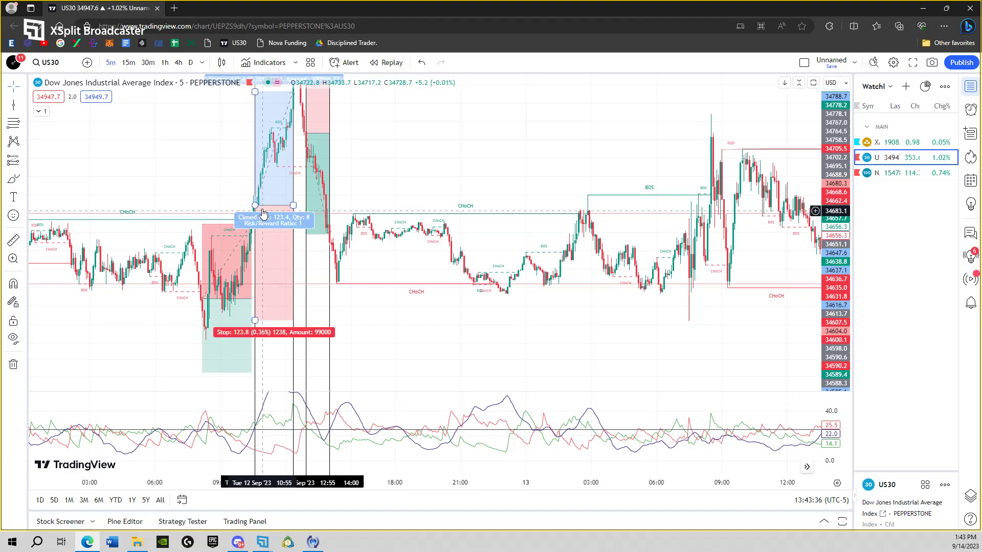
left_click_drag(398, 343, 400, 360)
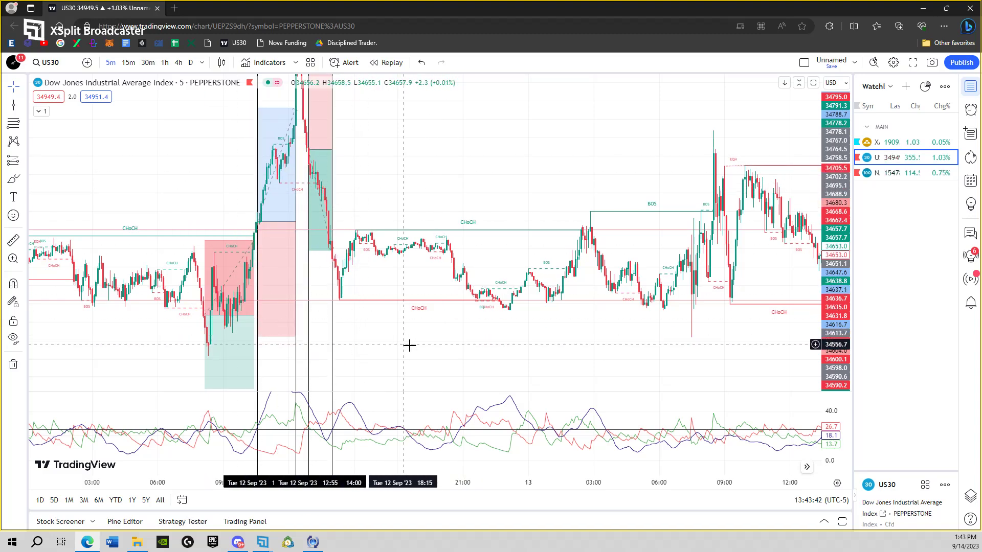
left_click_drag(423, 346, 406, 330)
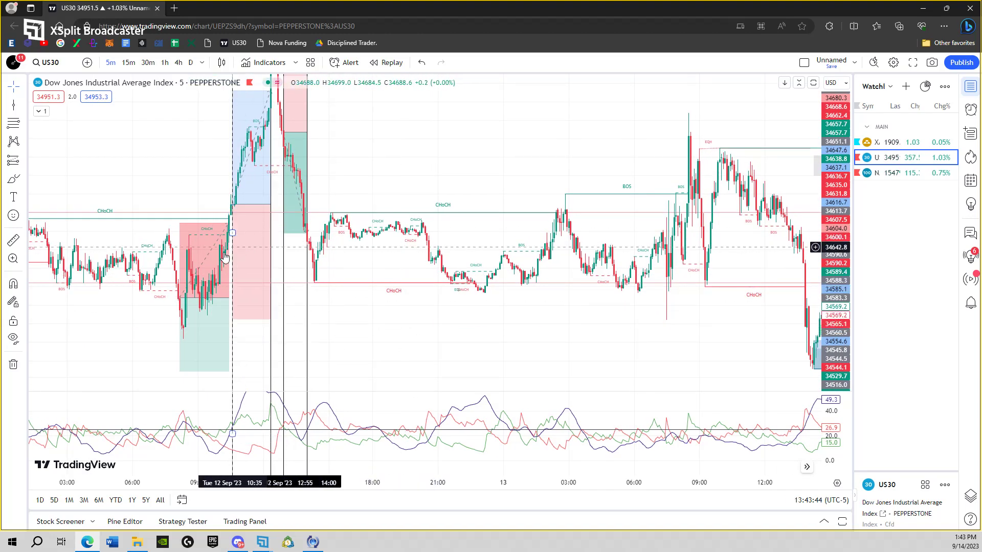
- Inspect the 12 Sep long and short positions' stop, target and closed profit
left_click(254, 192)
left_click_drag(259, 176, 255, 198)
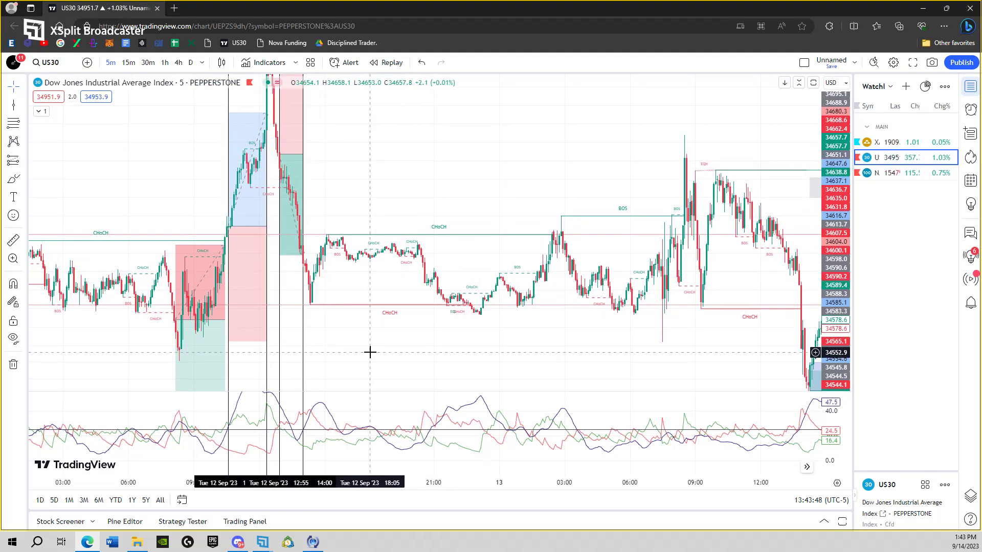
left_click(205, 330)
left_click(246, 324)
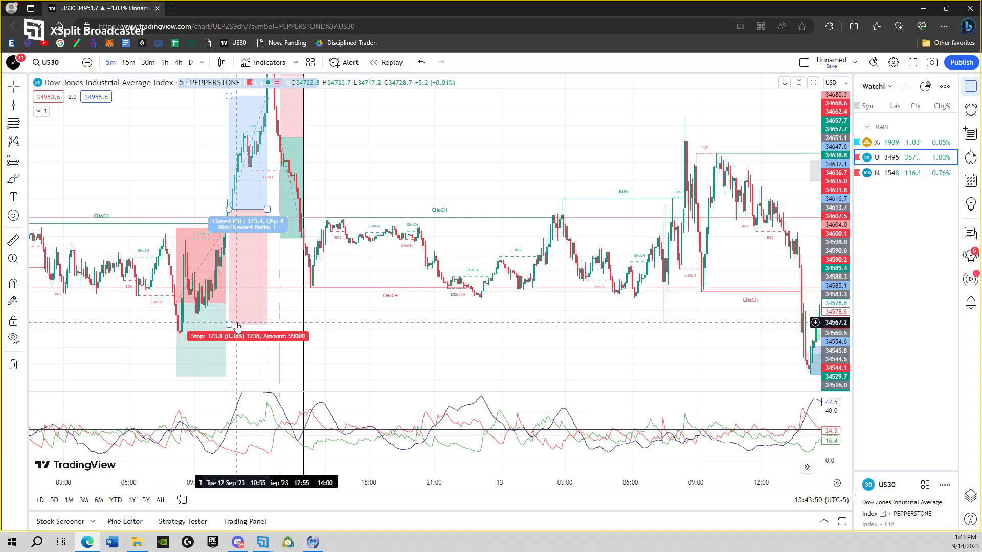
left_click(184, 337)
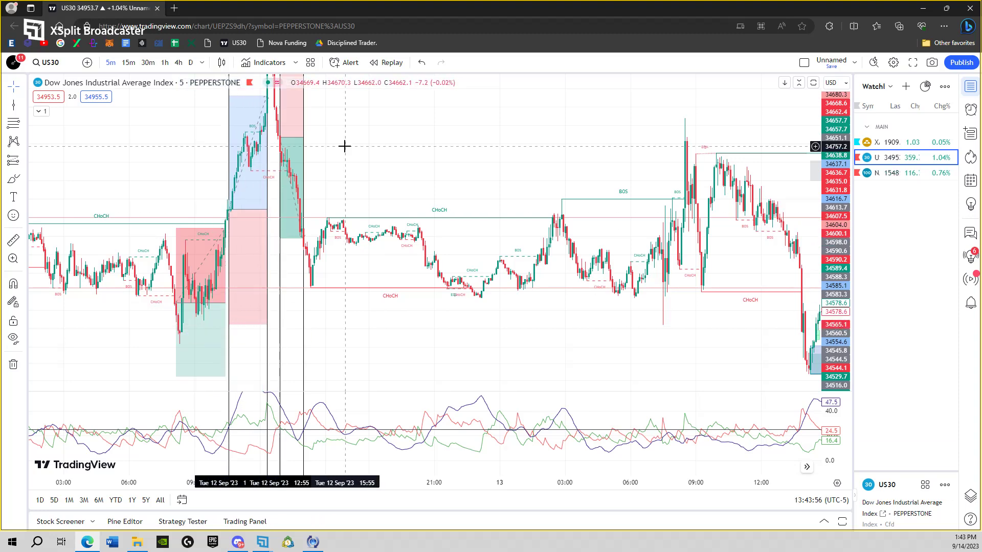
left_click(220, 190)
mouse_move(363, 133)
left_mouse_down()
mouse_move(333, 199)
mouse_move(422, 181)
left_mouse_up()
scroll(423, 181, "down", 3)
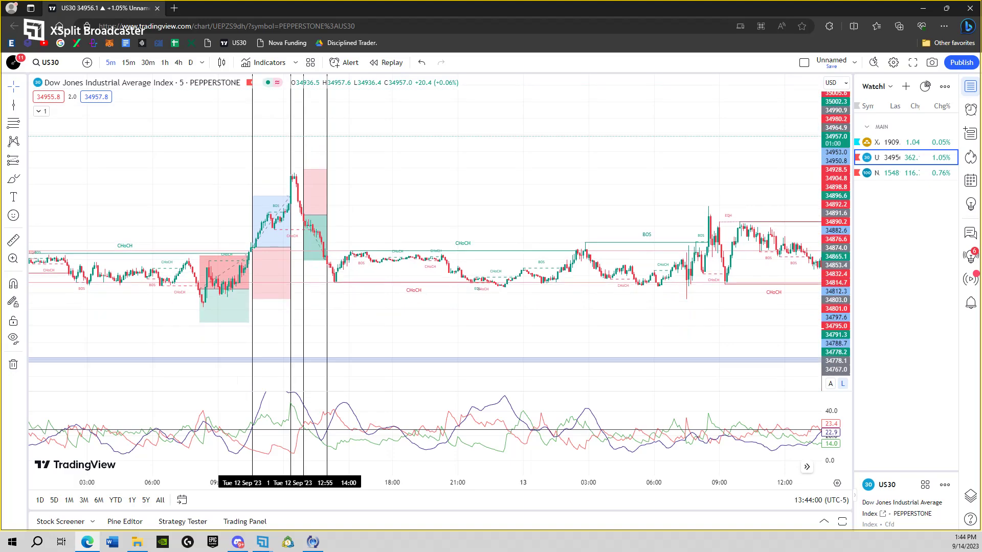
scroll(423, 182, "down", 3)
scroll(263, 101, "down", 3)
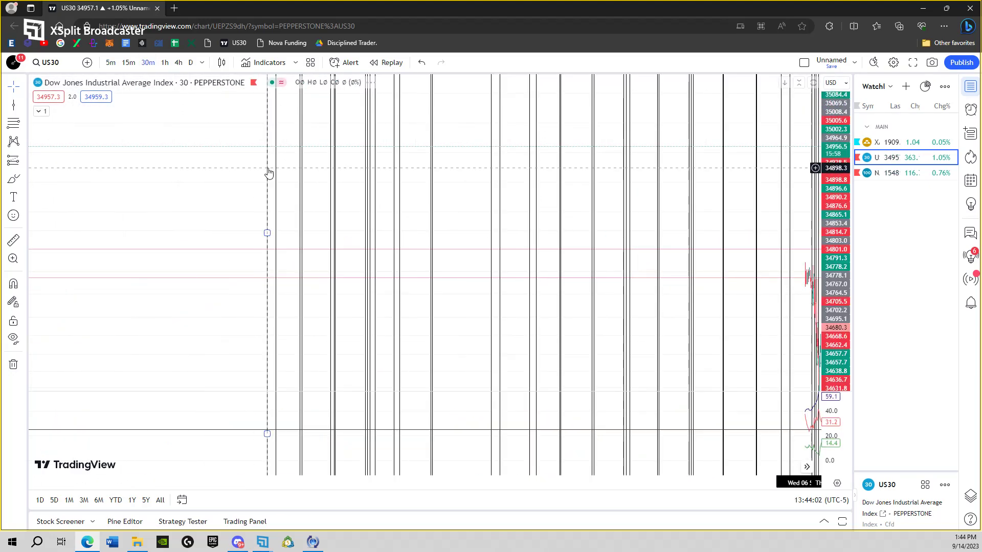
scroll(386, 203, "up", 5)
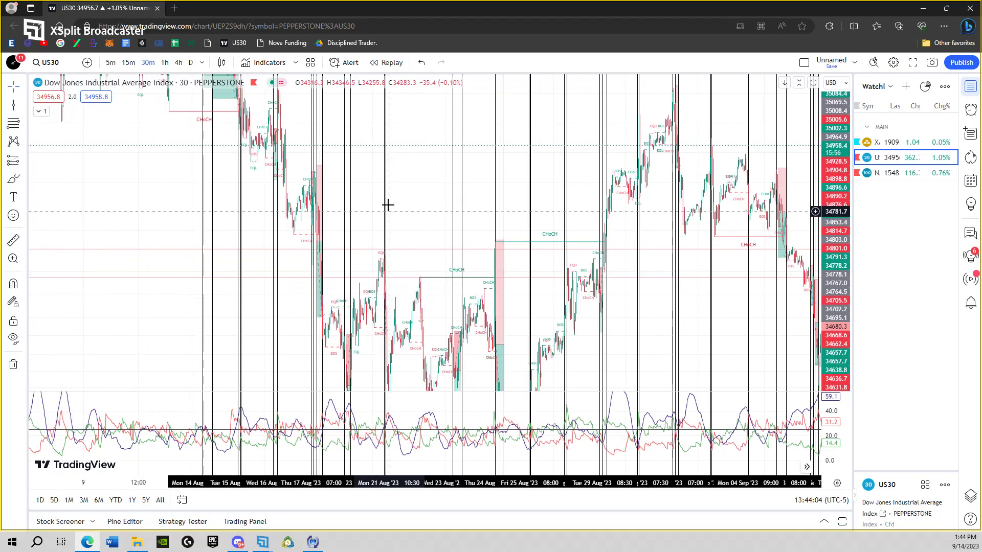
scroll(419, 213, "down", 2)
scroll(125, 233, "down", 3)
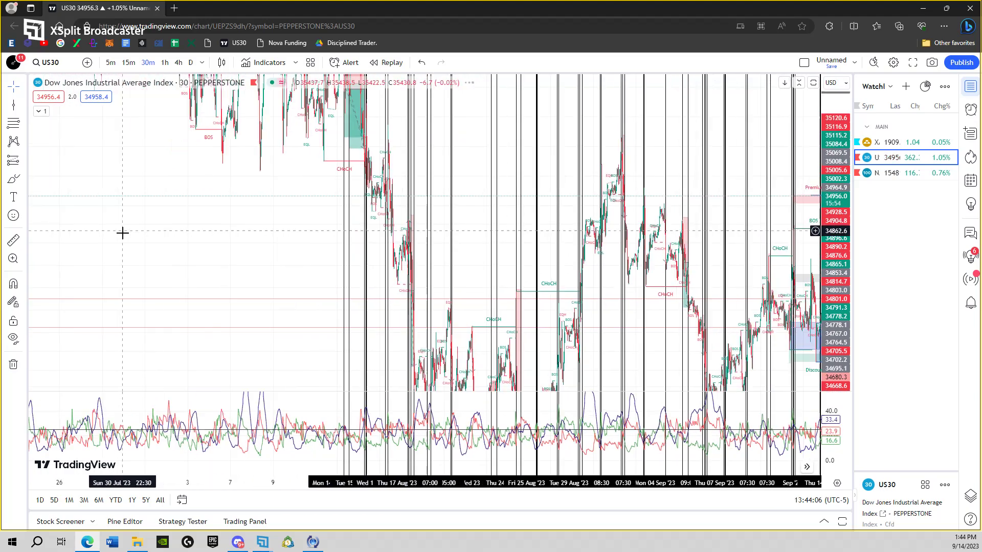
scroll(126, 234, "down", 1)
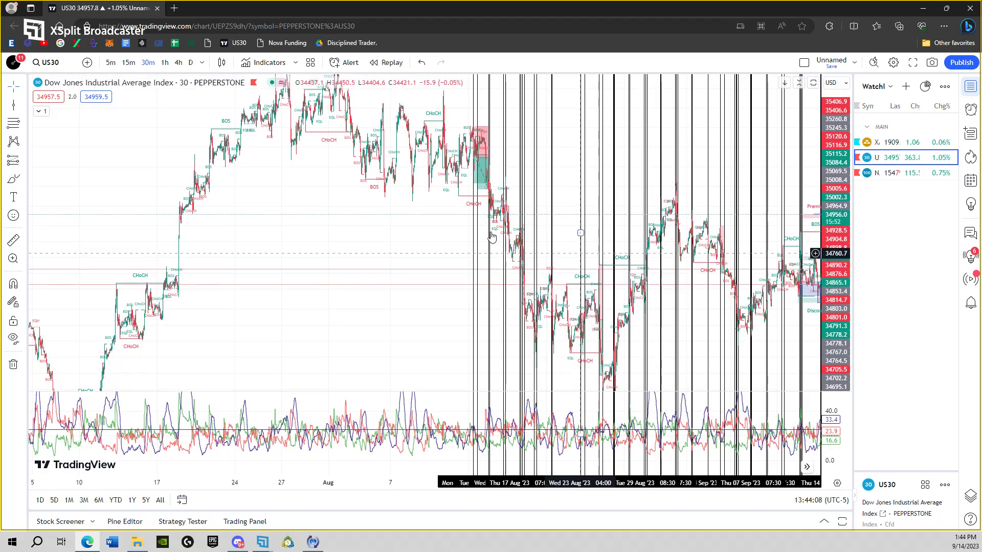
scroll(138, 193, "up", 3)
scroll(192, 158, "up", 1)
- Pan the 30-minute chart back to the 30 Aug–1 Sep trades
left_click_drag(193, 158, 393, 171)
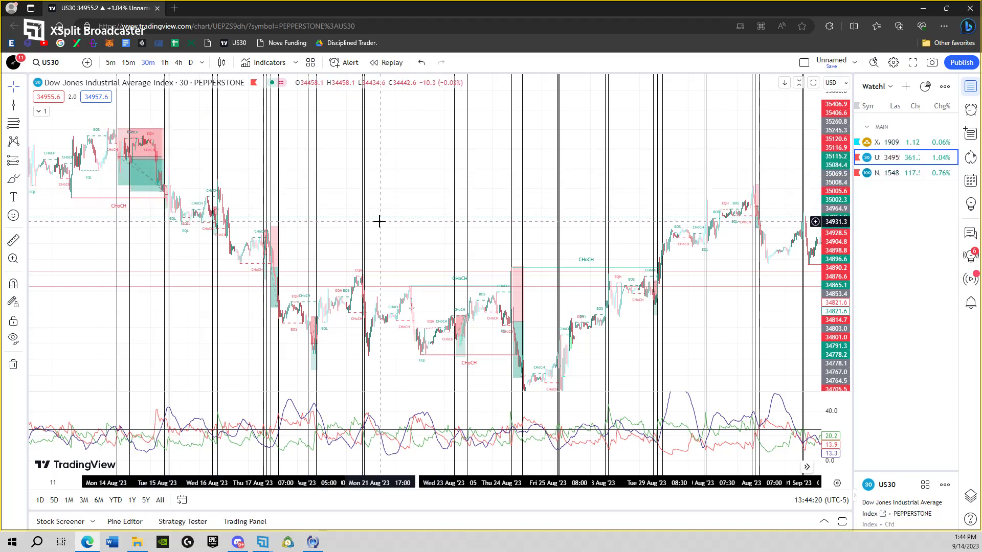
scroll(340, 184, "up", 2)
scroll(322, 171, "up", 2)
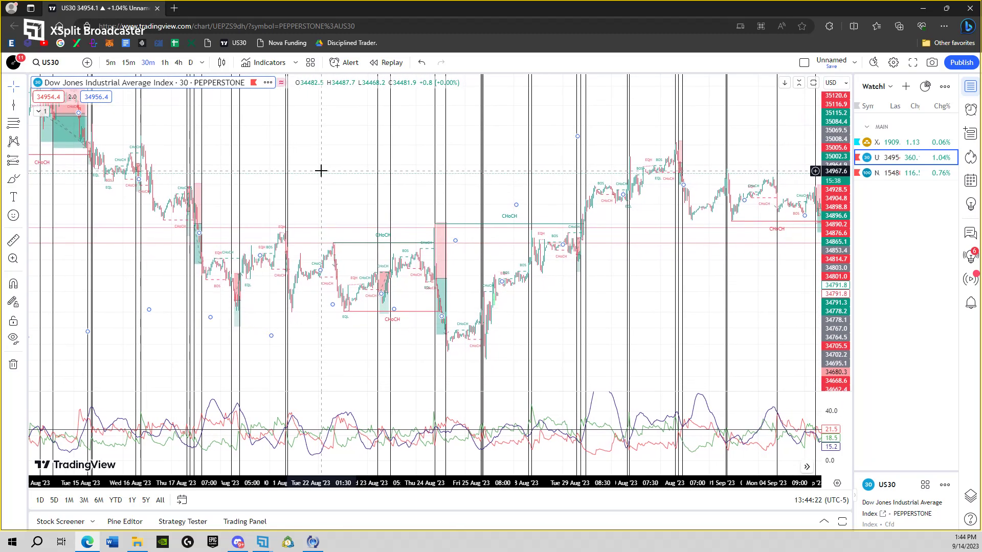
scroll(313, 221, "up", 2)
scroll(313, 221, "up", 2)
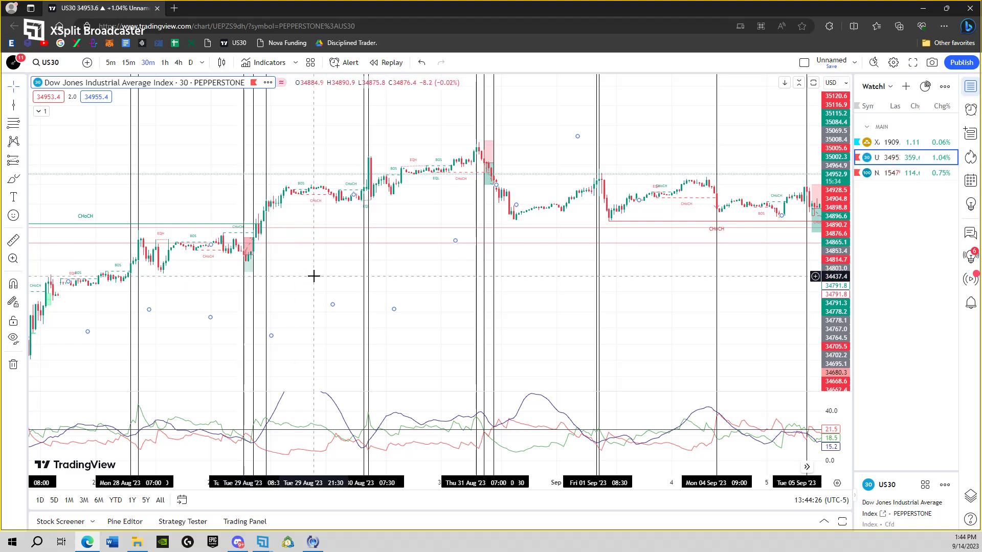
scroll(257, 270, "up", 3)
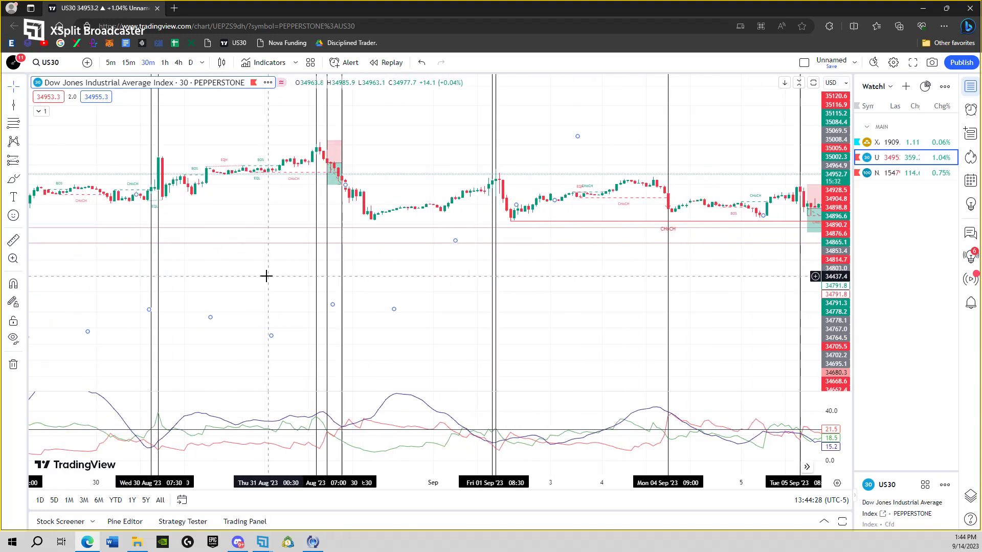
scroll(235, 274, "up", 2)
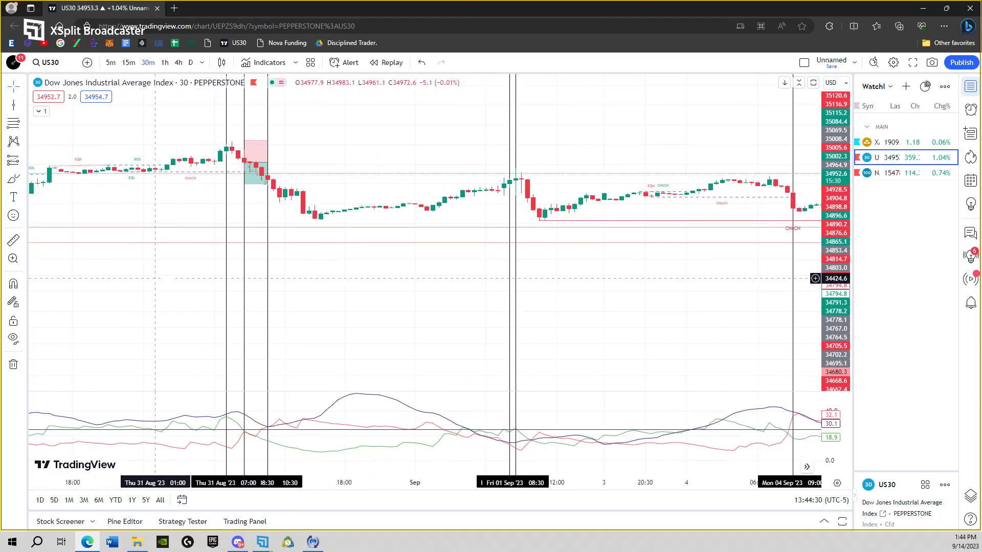
left_click_drag(208, 275, 353, 281)
left_click_drag(208, 274, 297, 274)
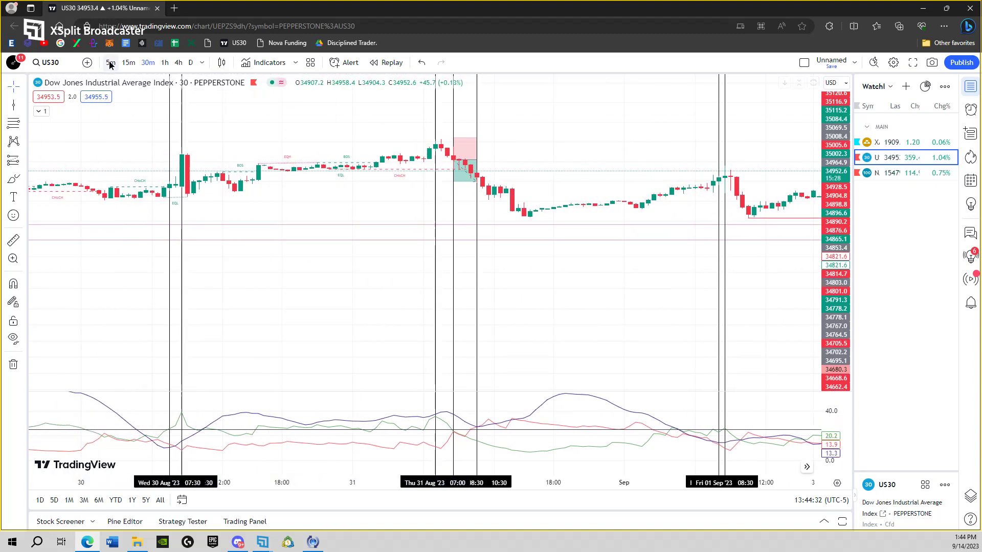
- Set 5-minute bars and skim from early September forward to the Sep 12–14 bars
key("5")
key("Return")
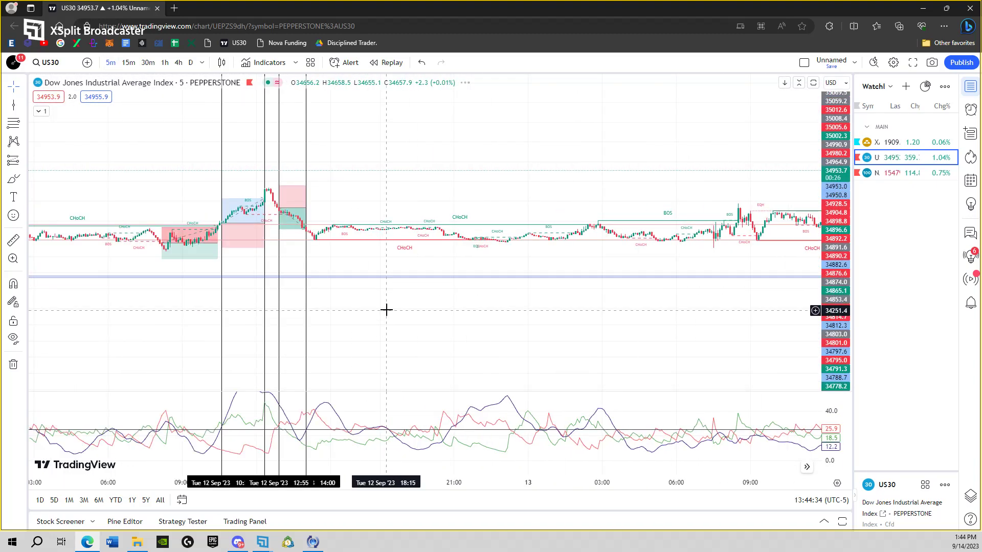
scroll(467, 330, "down", 2)
scroll(496, 330, "down", 2)
scroll(390, 325, "down", 2)
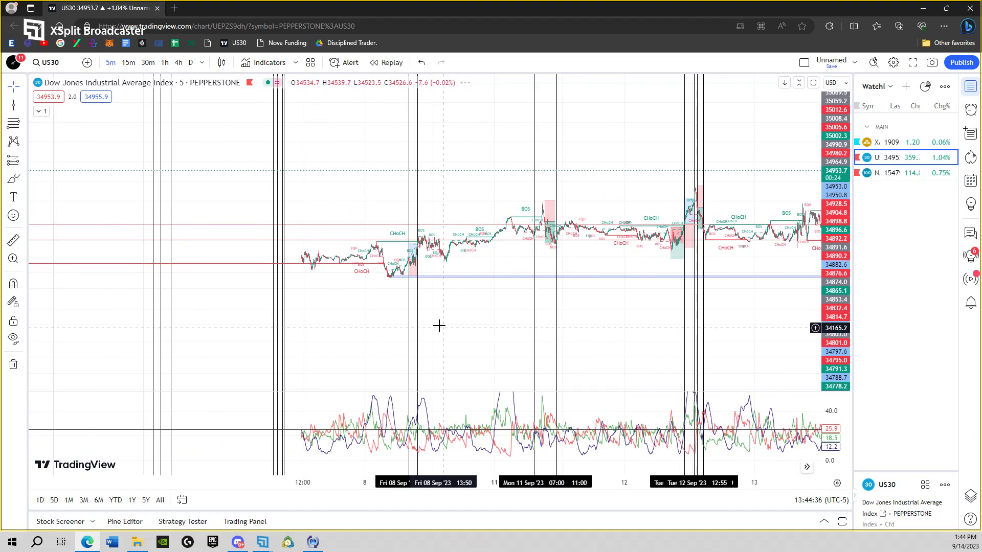
left_click_drag(322, 309, 427, 309)
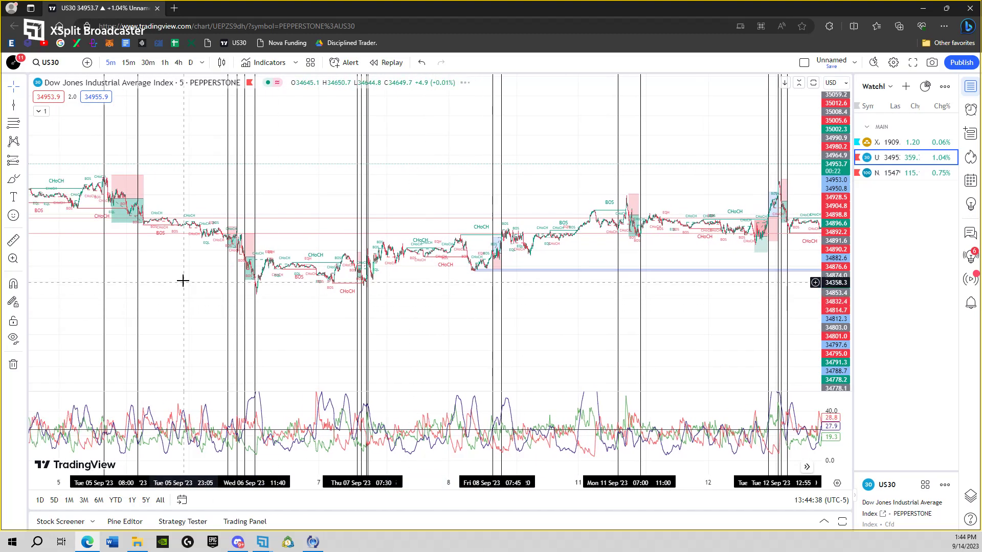
left_click_drag(180, 276, 249, 288)
left_click_drag(162, 238, 204, 246)
scroll(213, 300, "down", 2)
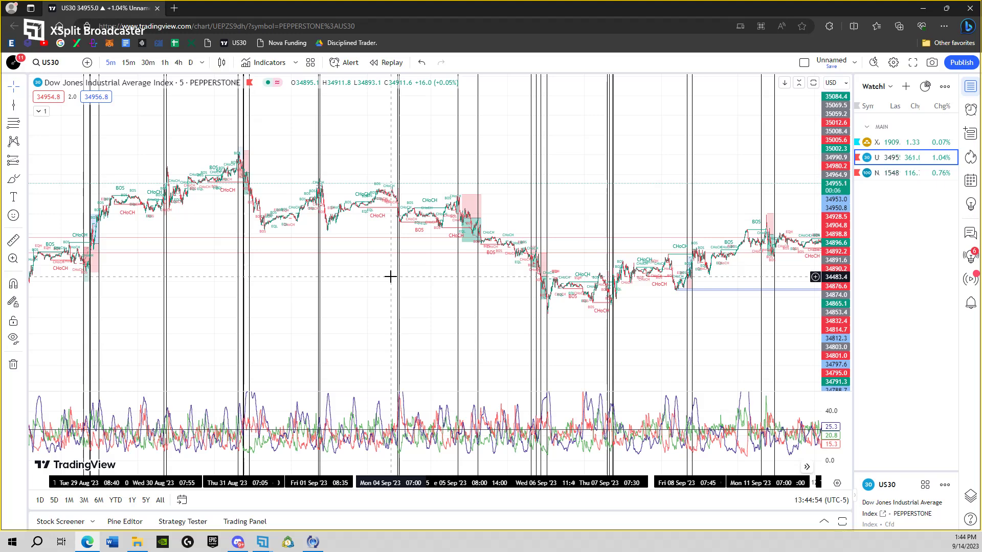
scroll(391, 276, "up", 5)
scroll(408, 268, "up", 5)
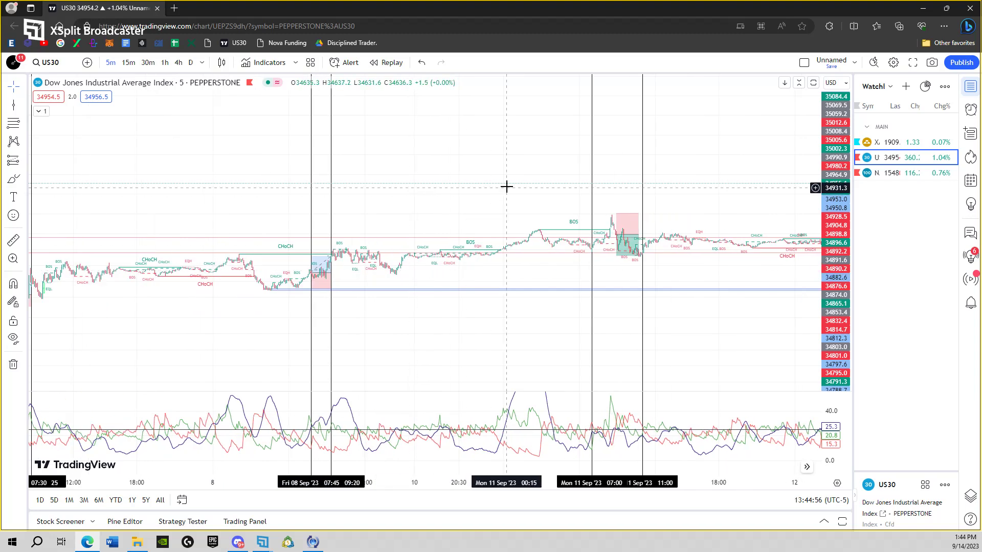
left_click_drag(512, 184, 312, 133)
left_click_drag(513, 151, 232, 171)
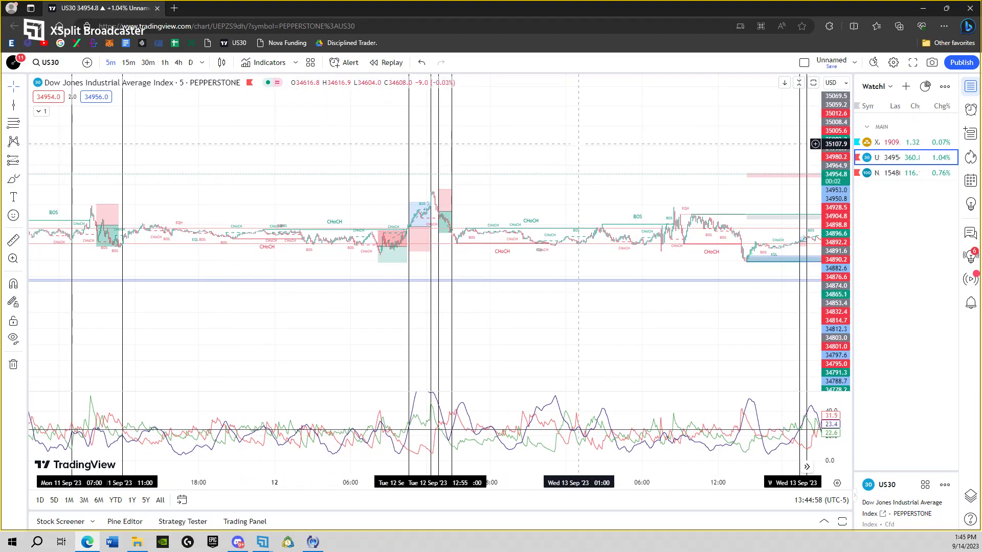
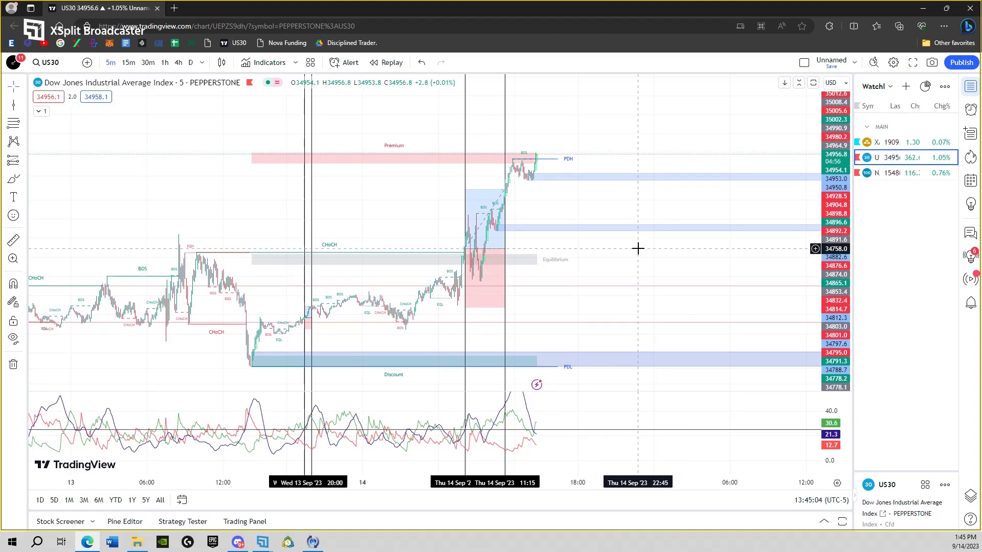
scroll(447, 266, "up", 2)
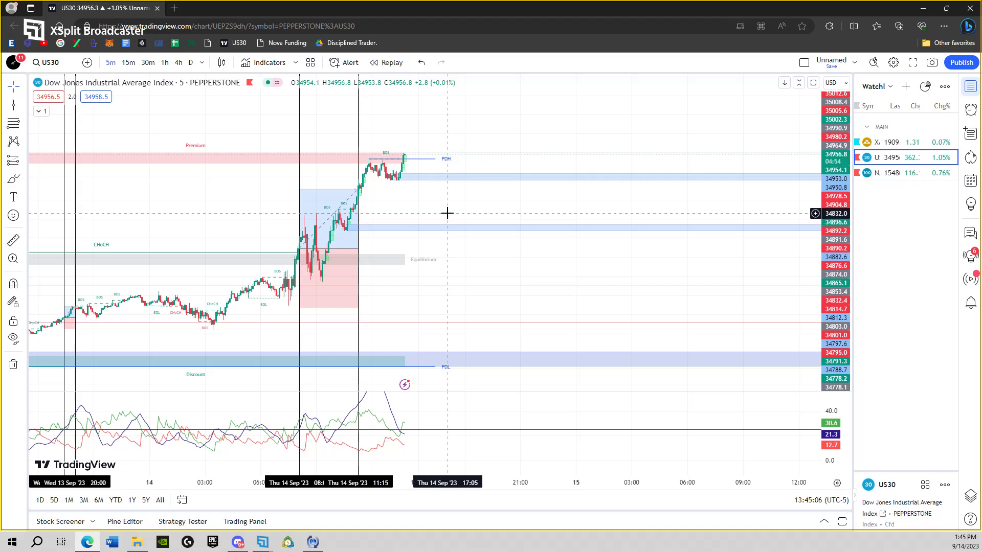